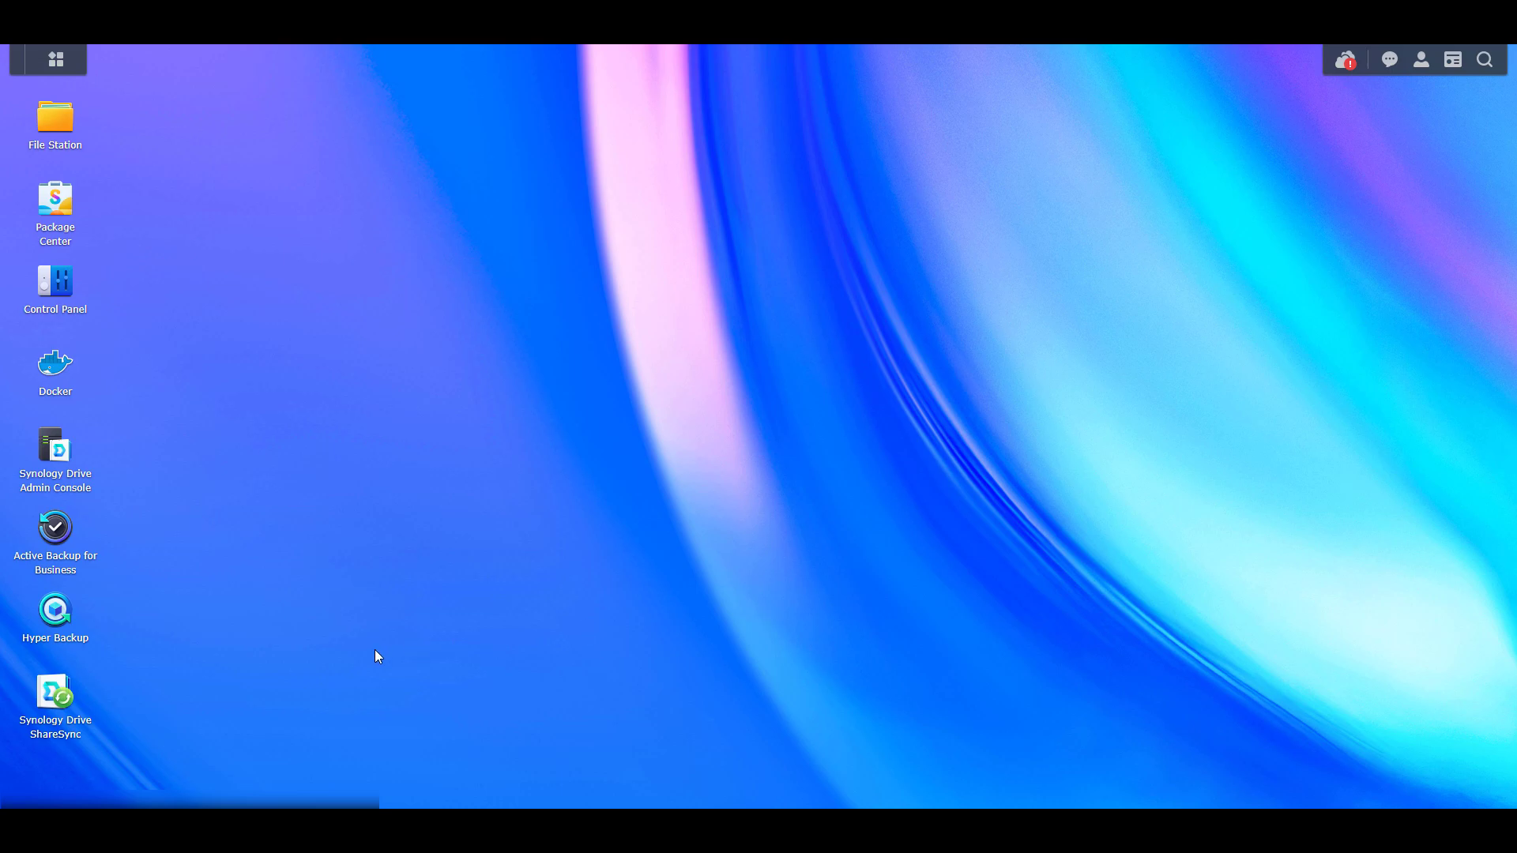
- Launch Synology Drive ShareSync and start a new sync to reach the remote NAS connection form
{"action": "left_click", "coordinate": [66, 737]}
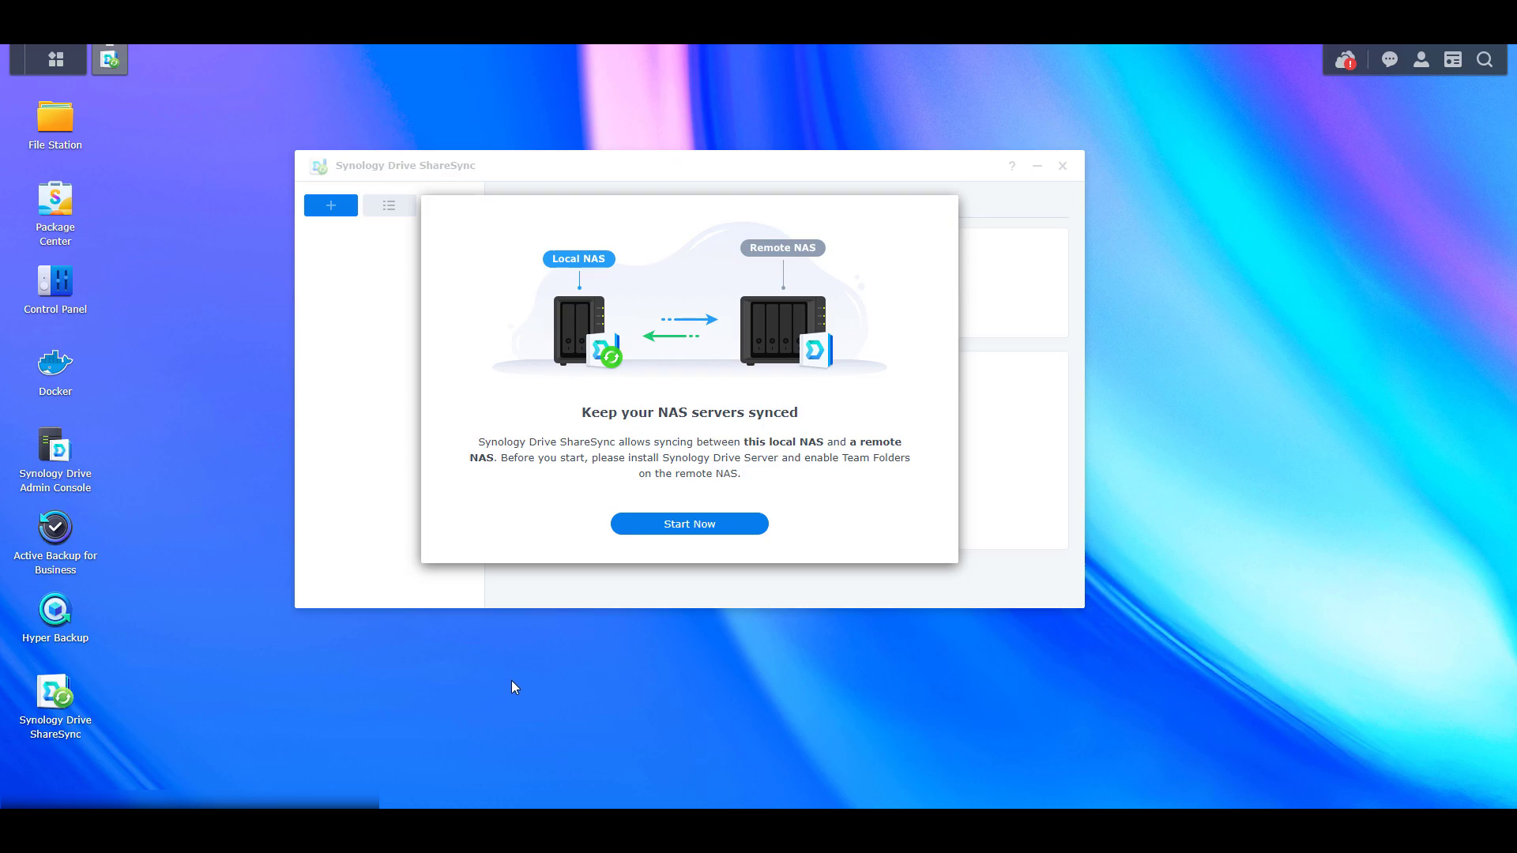
{"action": "left_click", "coordinate": [692, 528]}
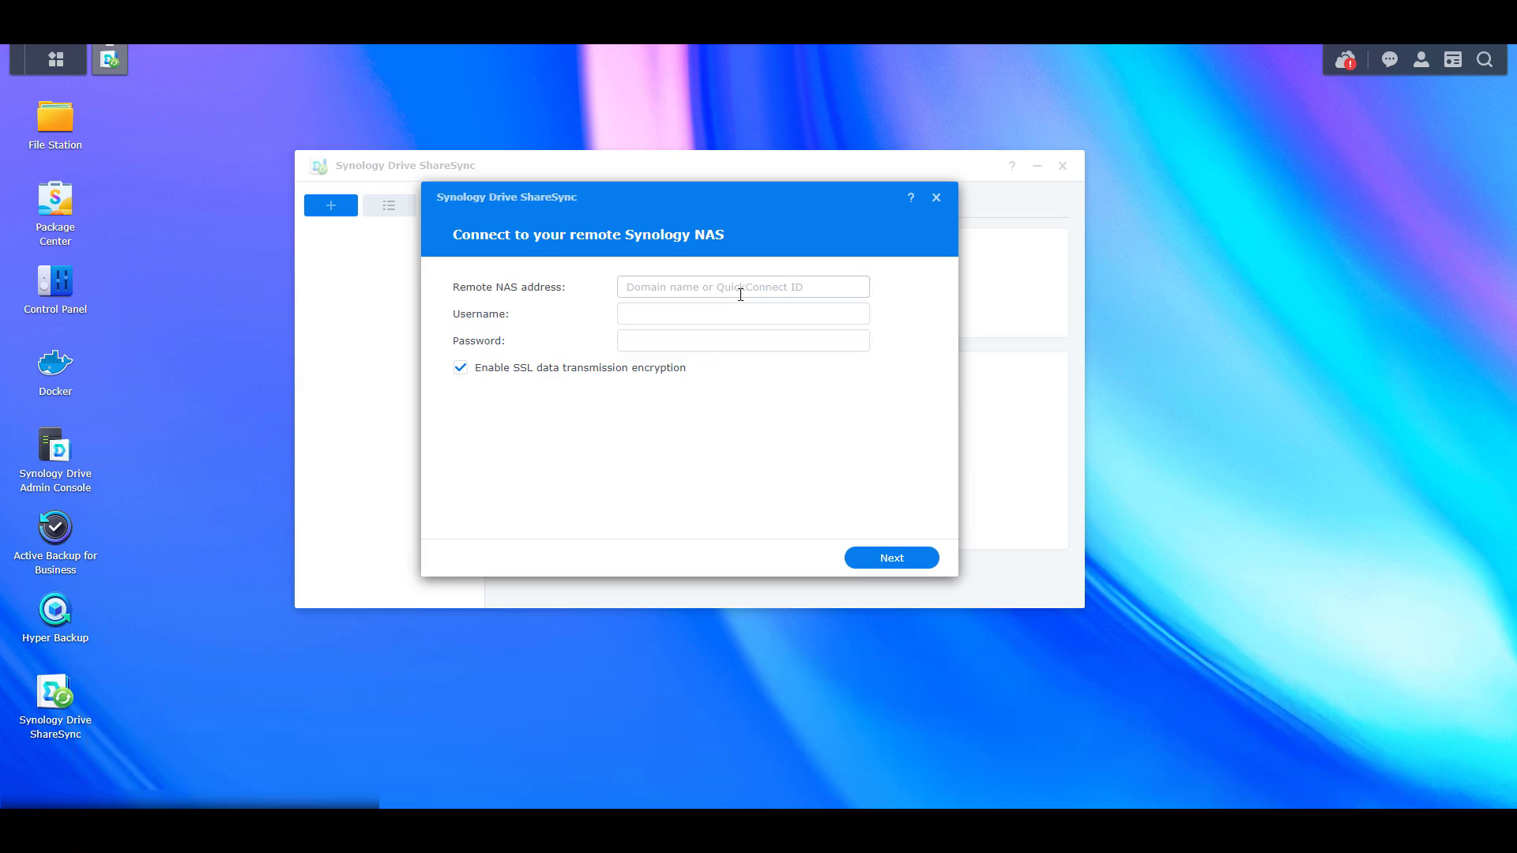
- Connect to remote NAS 10.2.0.251 with the account's username and password and test the connection
{"action": "left_click", "coordinate": [740, 292]}
{"action": "type", "text": "10.2.0.251"}
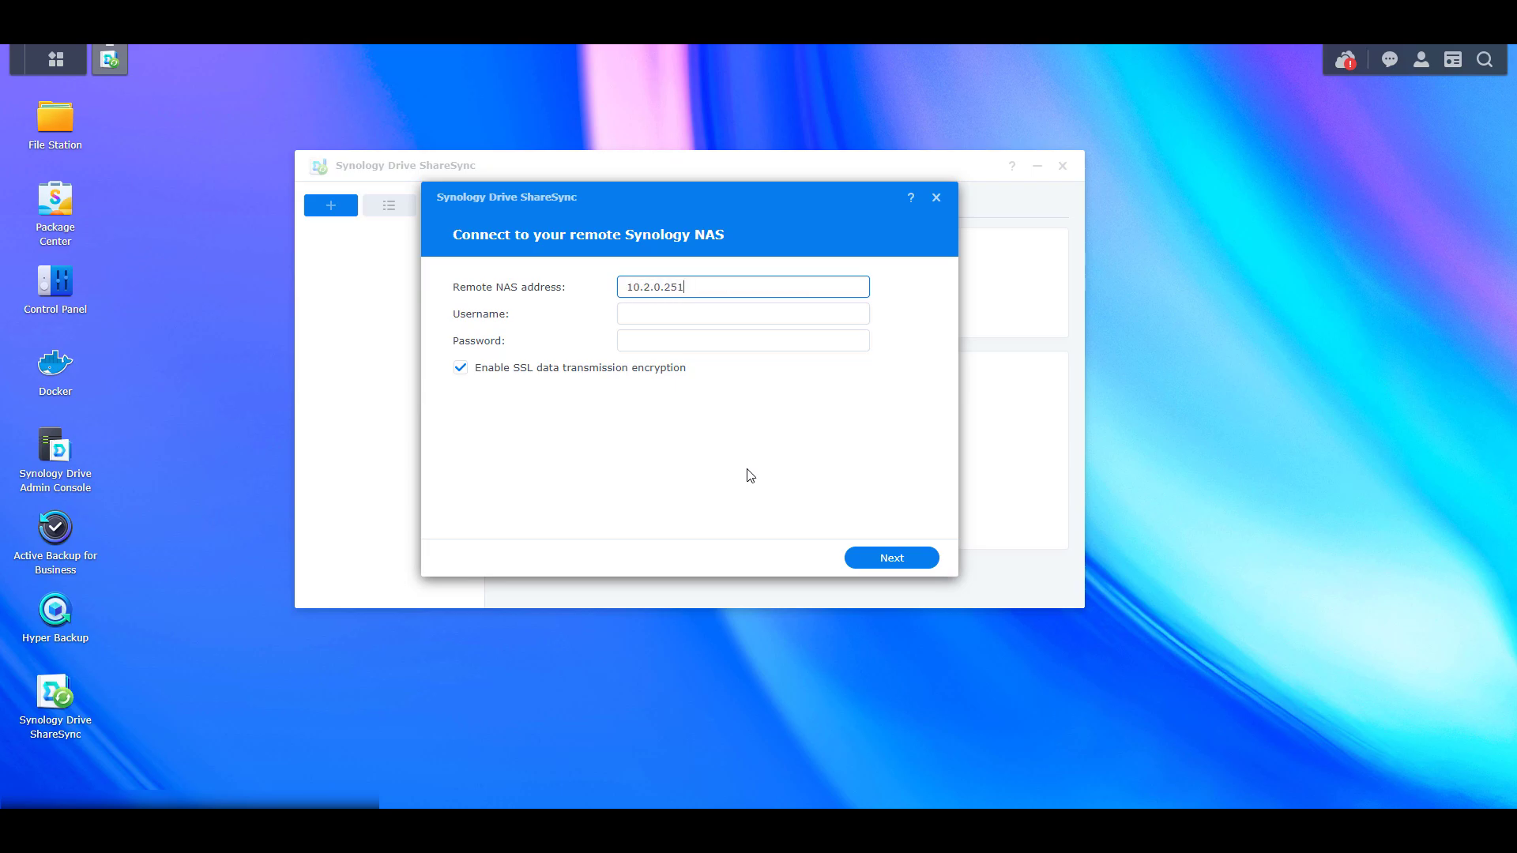
{"action": "key", "text": "Tab"}
{"action": "type", "text": "frank"}
{"action": "key", "text": "Tab"}
{"action": "type", "text": "••••••••••••"}
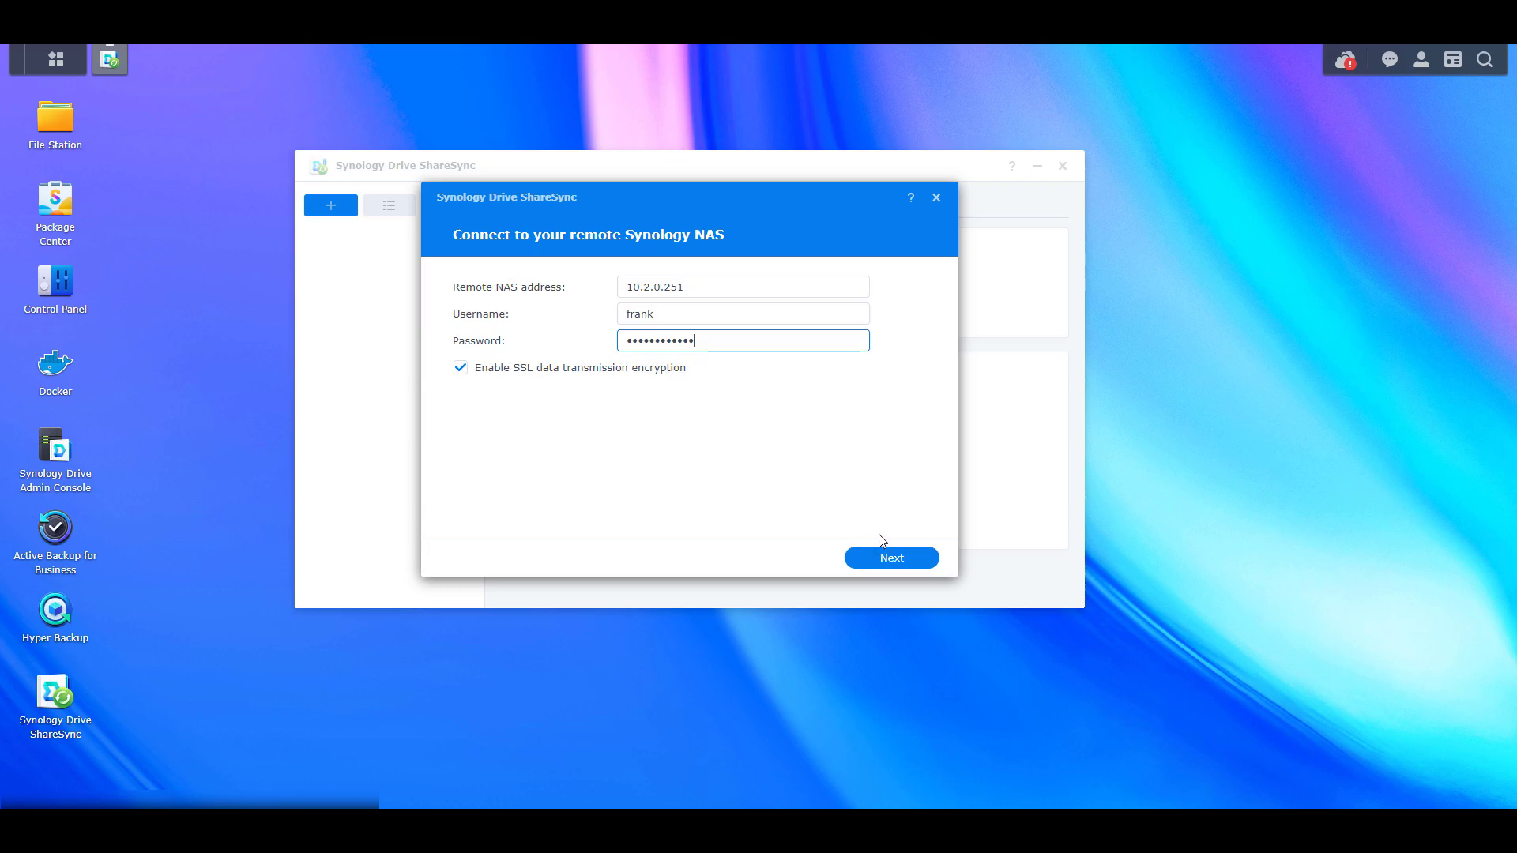
{"action": "left_click", "coordinate": [896, 559]}
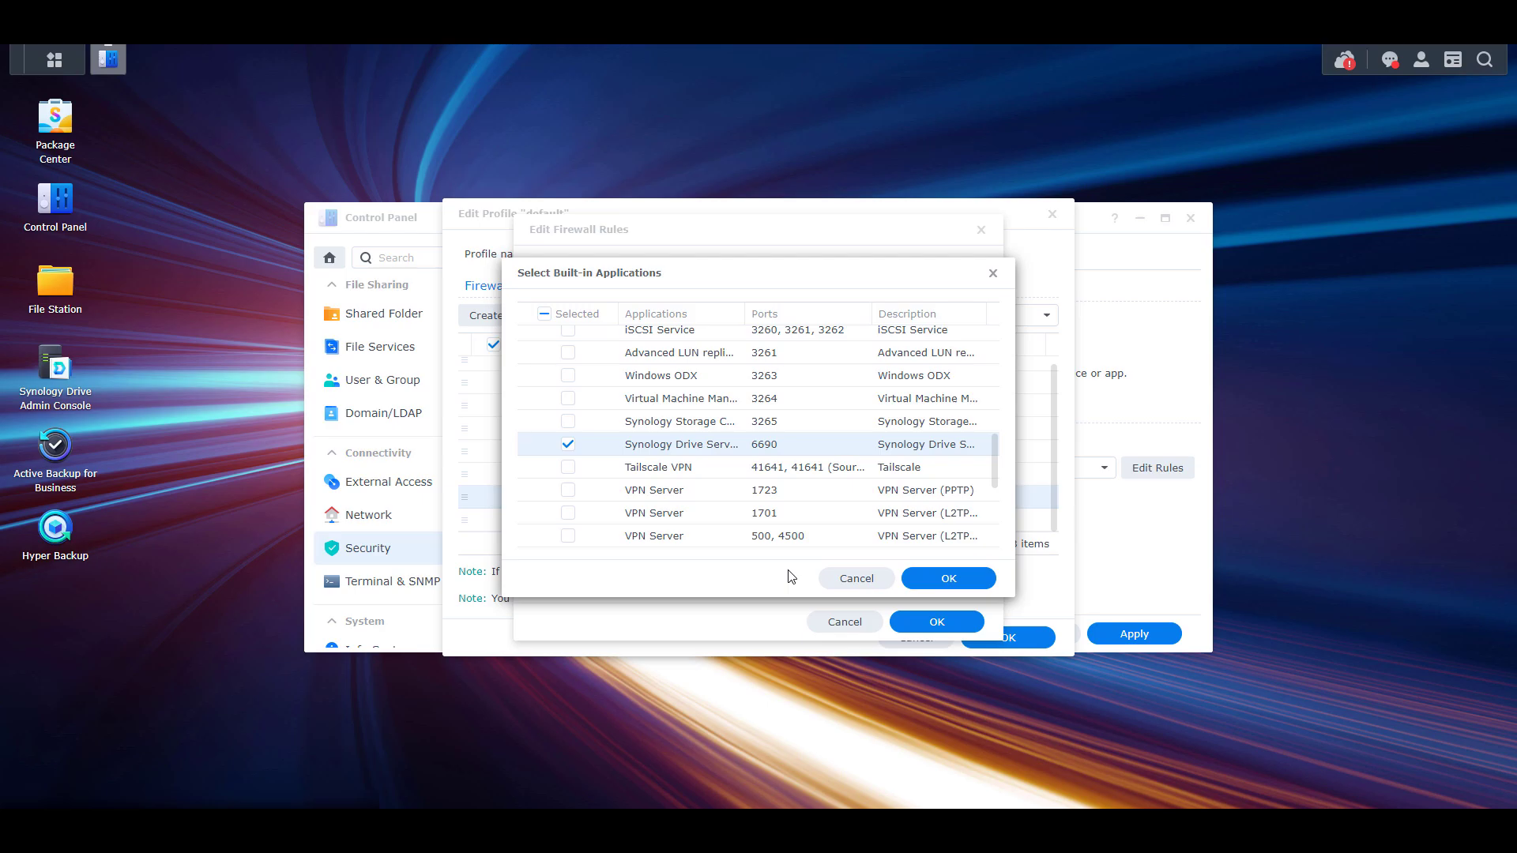
- Add an Allow rule for Synology Drive Server to the default firewall profile and save it
{"action": "left_click", "coordinate": [936, 581]}
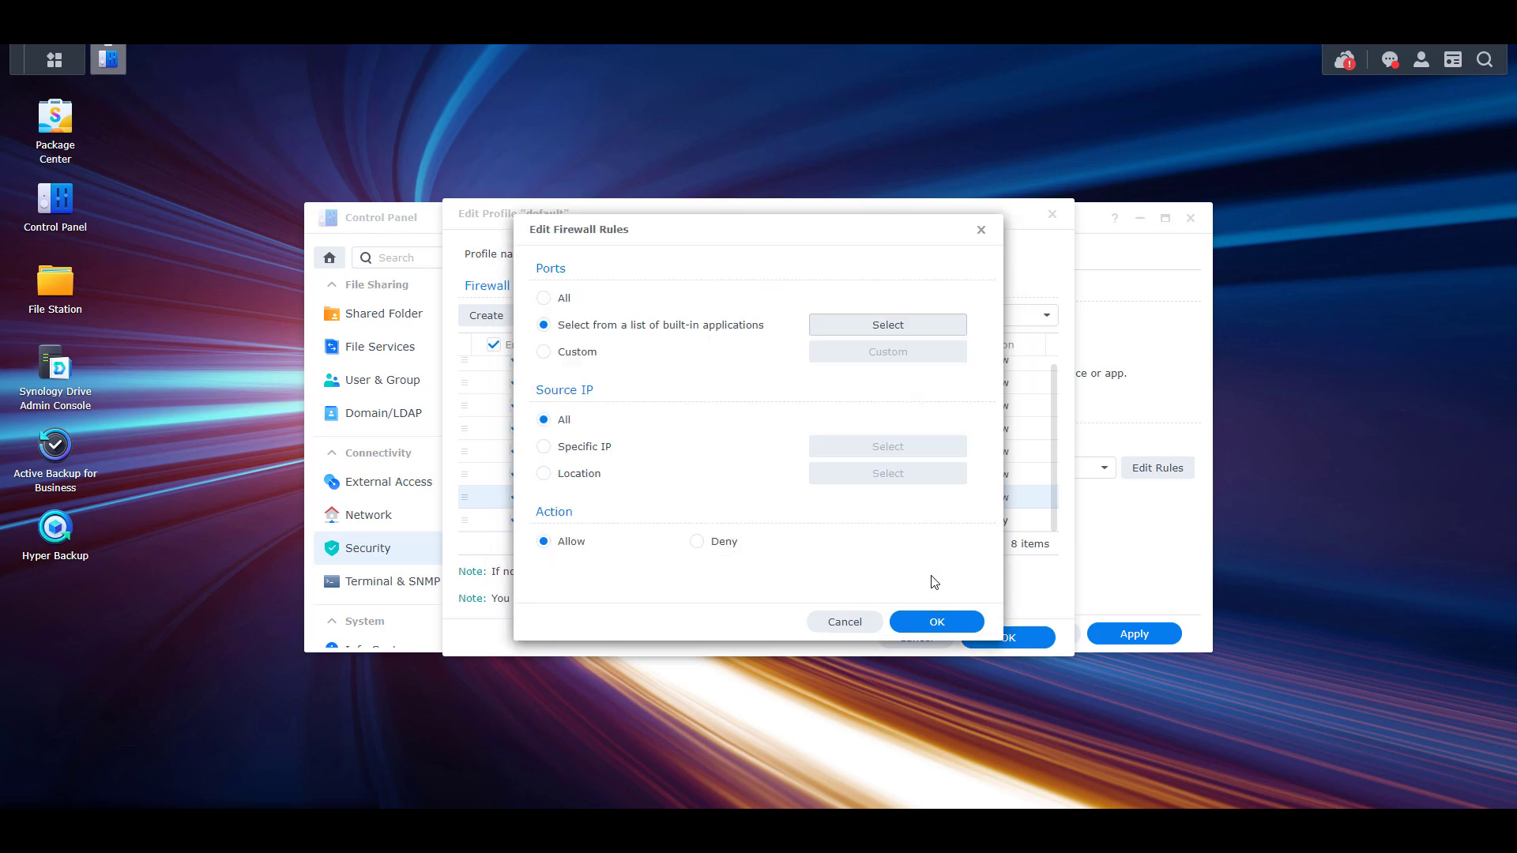
{"action": "left_click", "coordinate": [926, 624]}
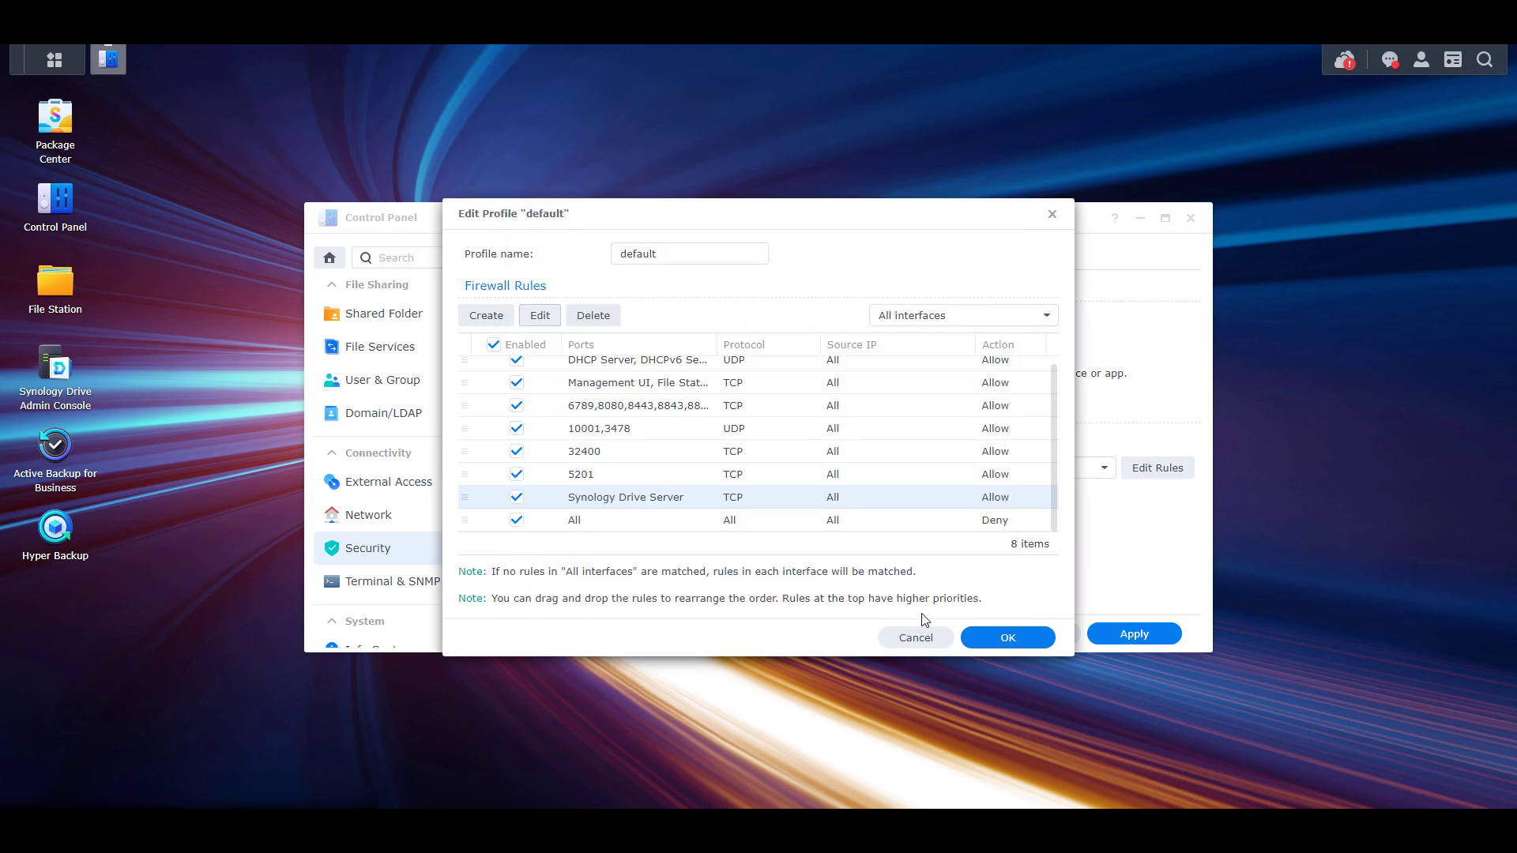
{"action": "left_click", "coordinate": [1015, 639]}
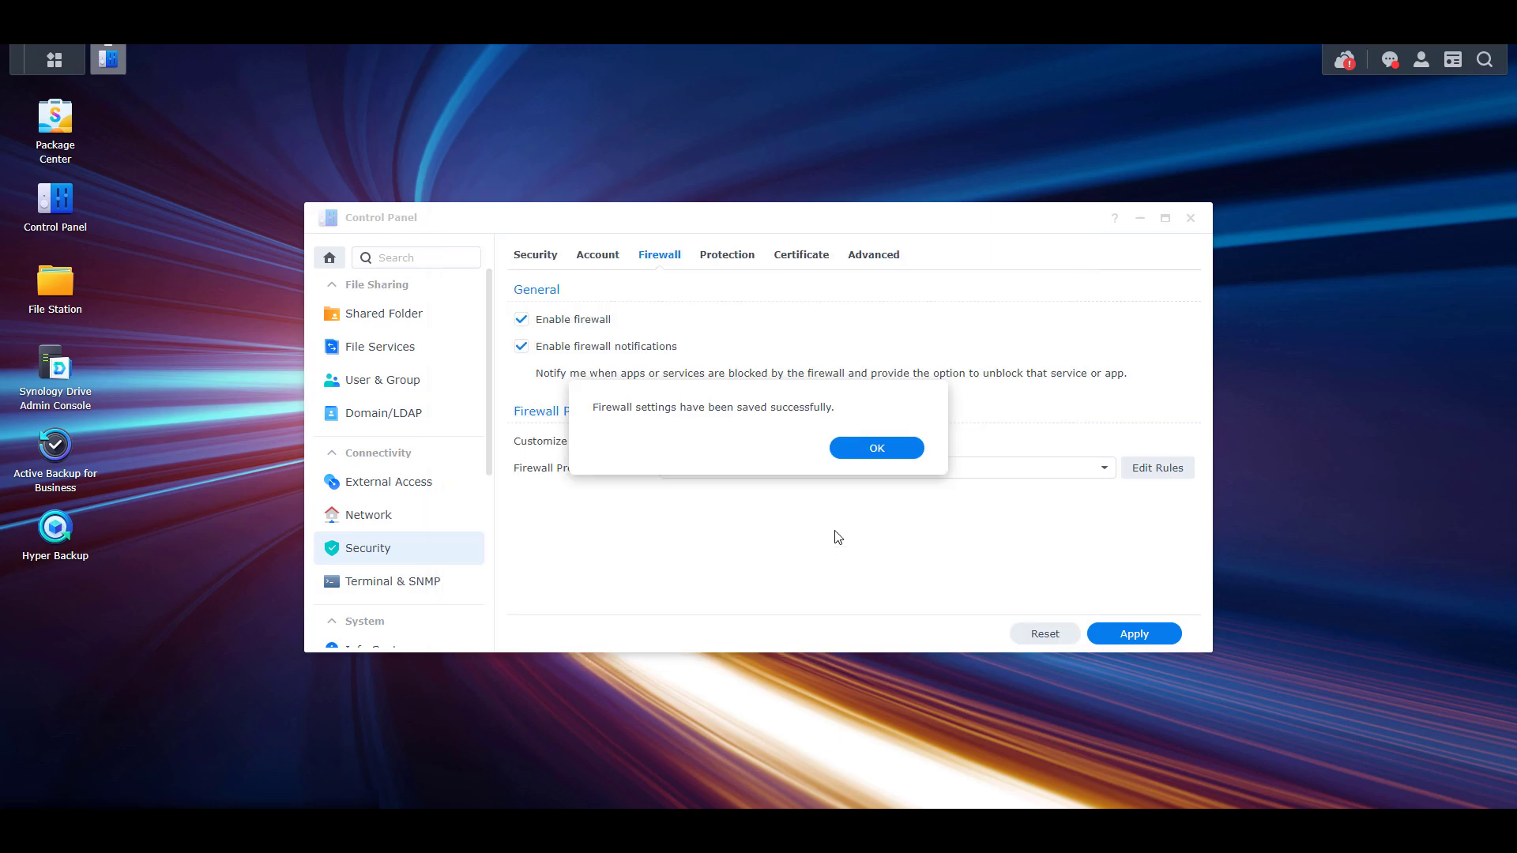
{"action": "left_click", "coordinate": [877, 448]}
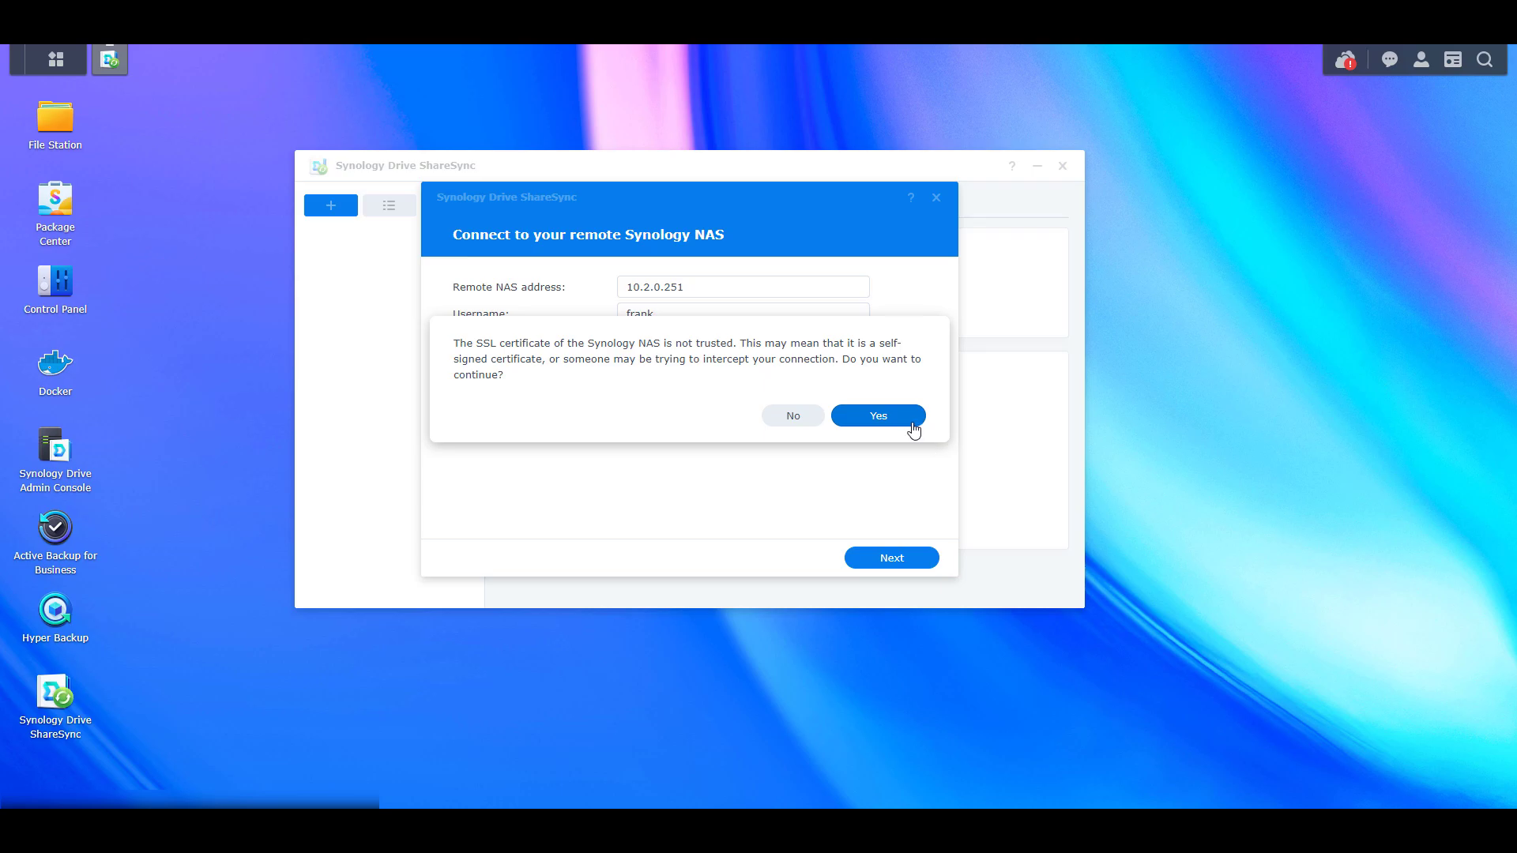
- Accept the NAS certificate, pick Testing, then review the Testing, photo and Media team folders in Drive Admin Console
{"action": "left_click", "coordinate": [877, 416]}
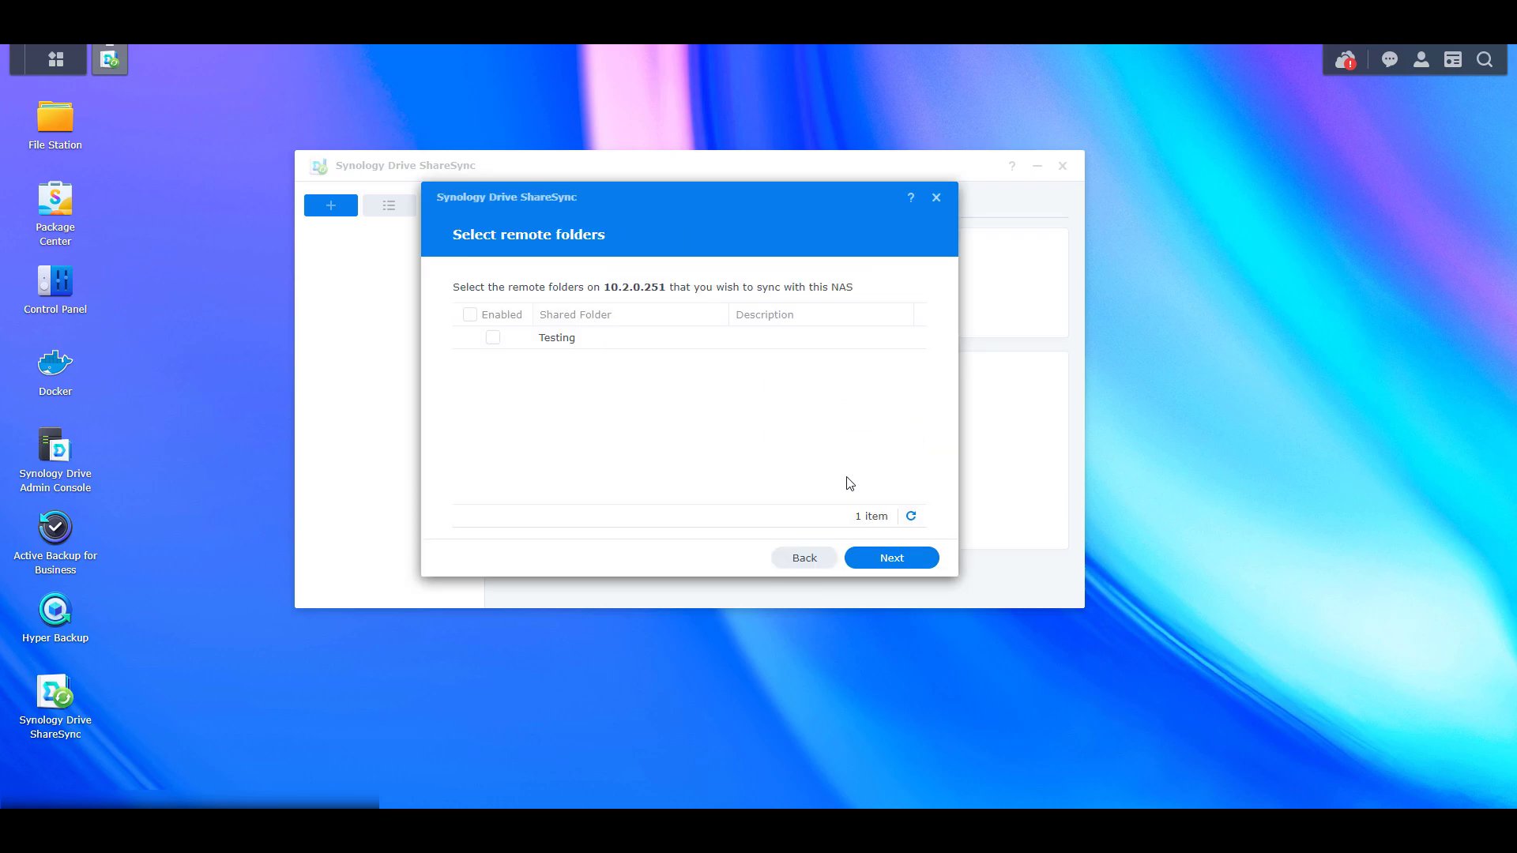
{"action": "left_click", "coordinate": [493, 338]}
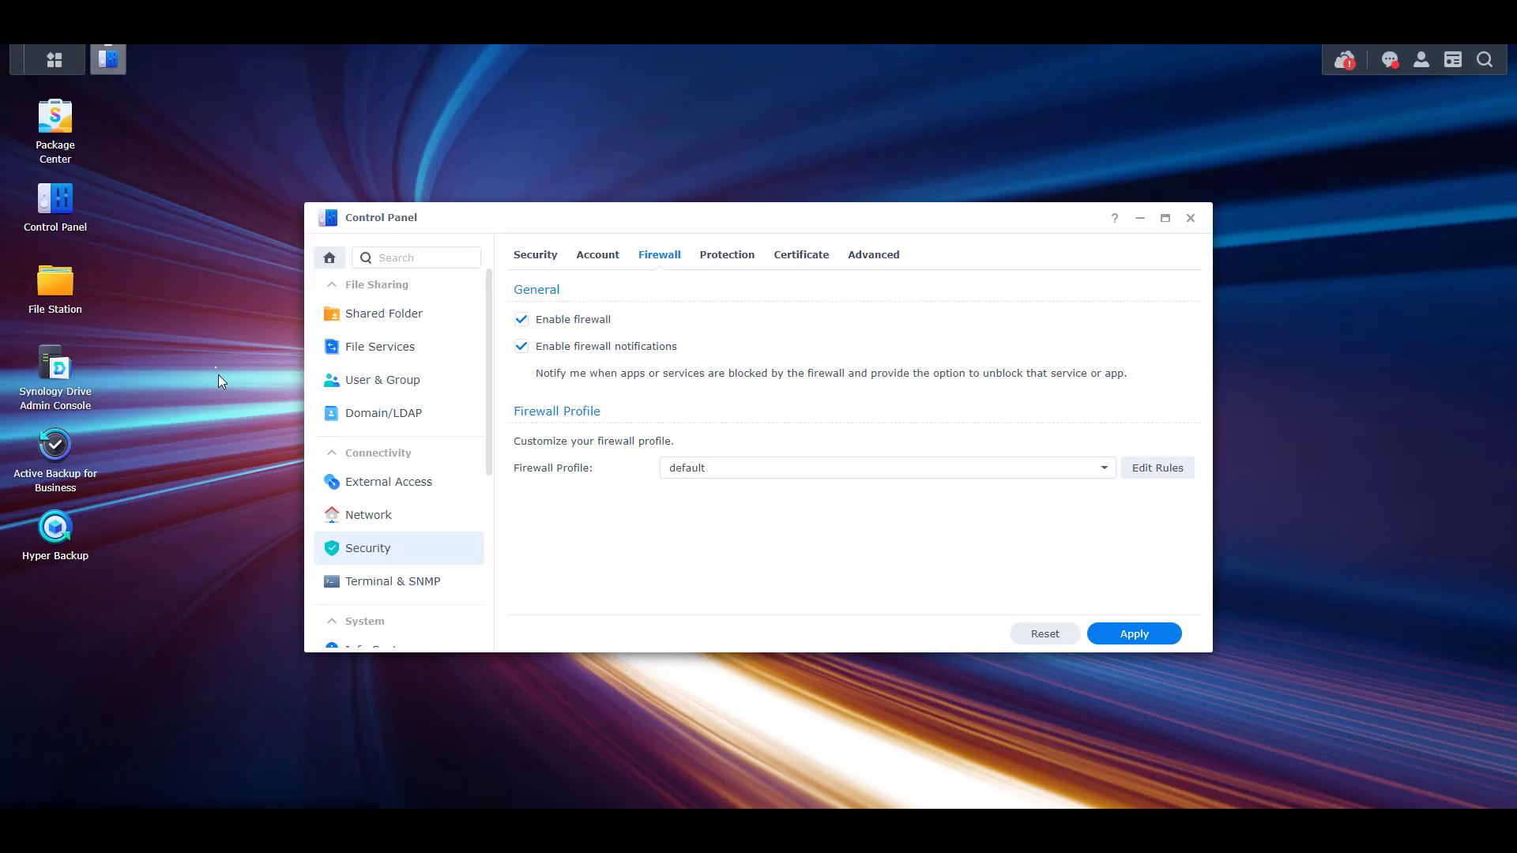
{"action": "double_click", "coordinate": [68, 370]}
{"action": "left_click", "coordinate": [356, 349]}
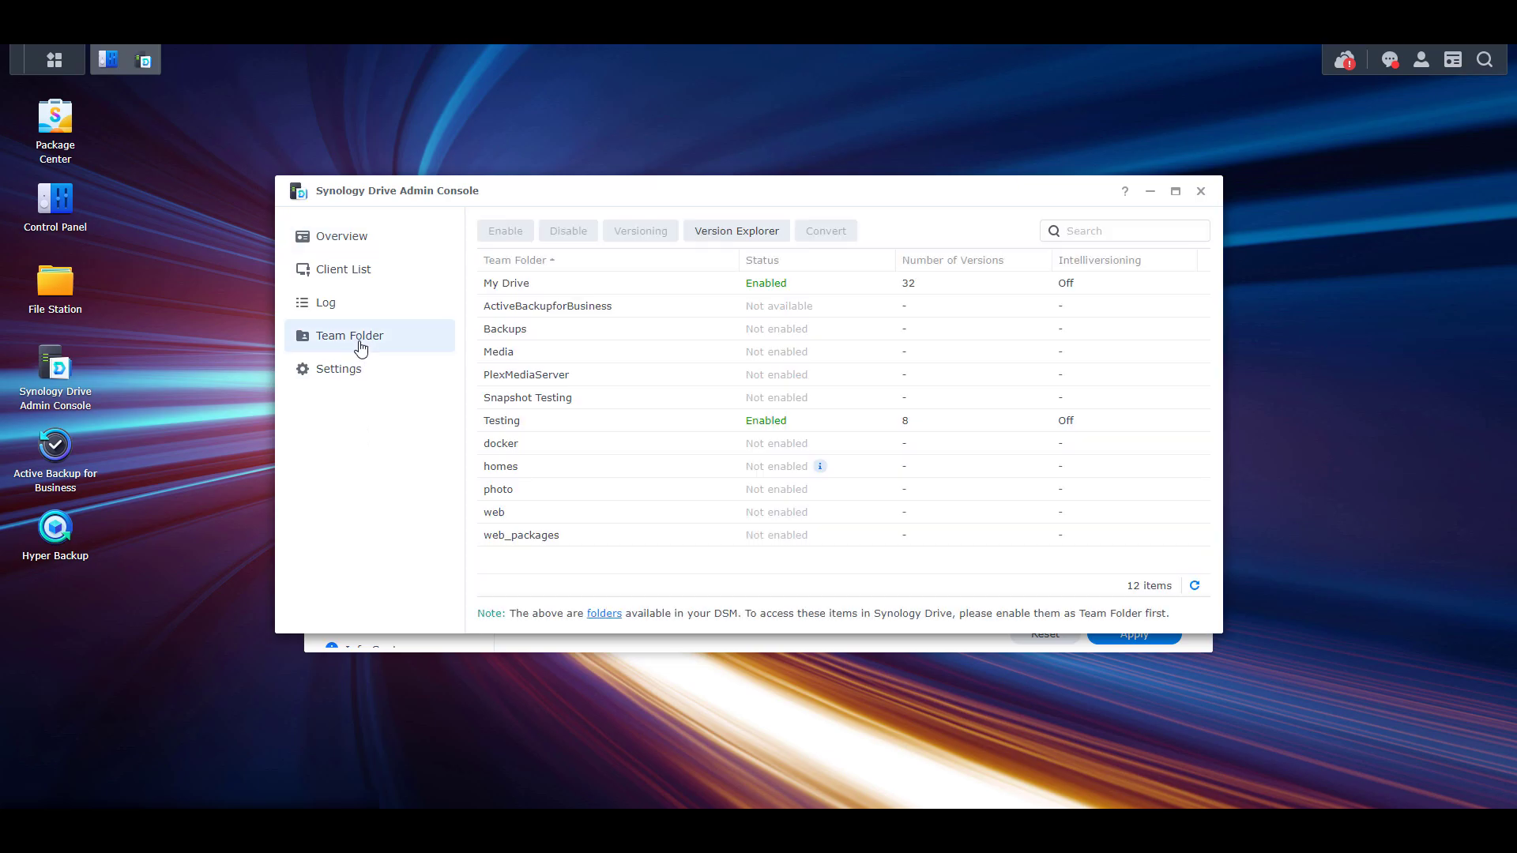
{"action": "left_click", "coordinate": [566, 424]}
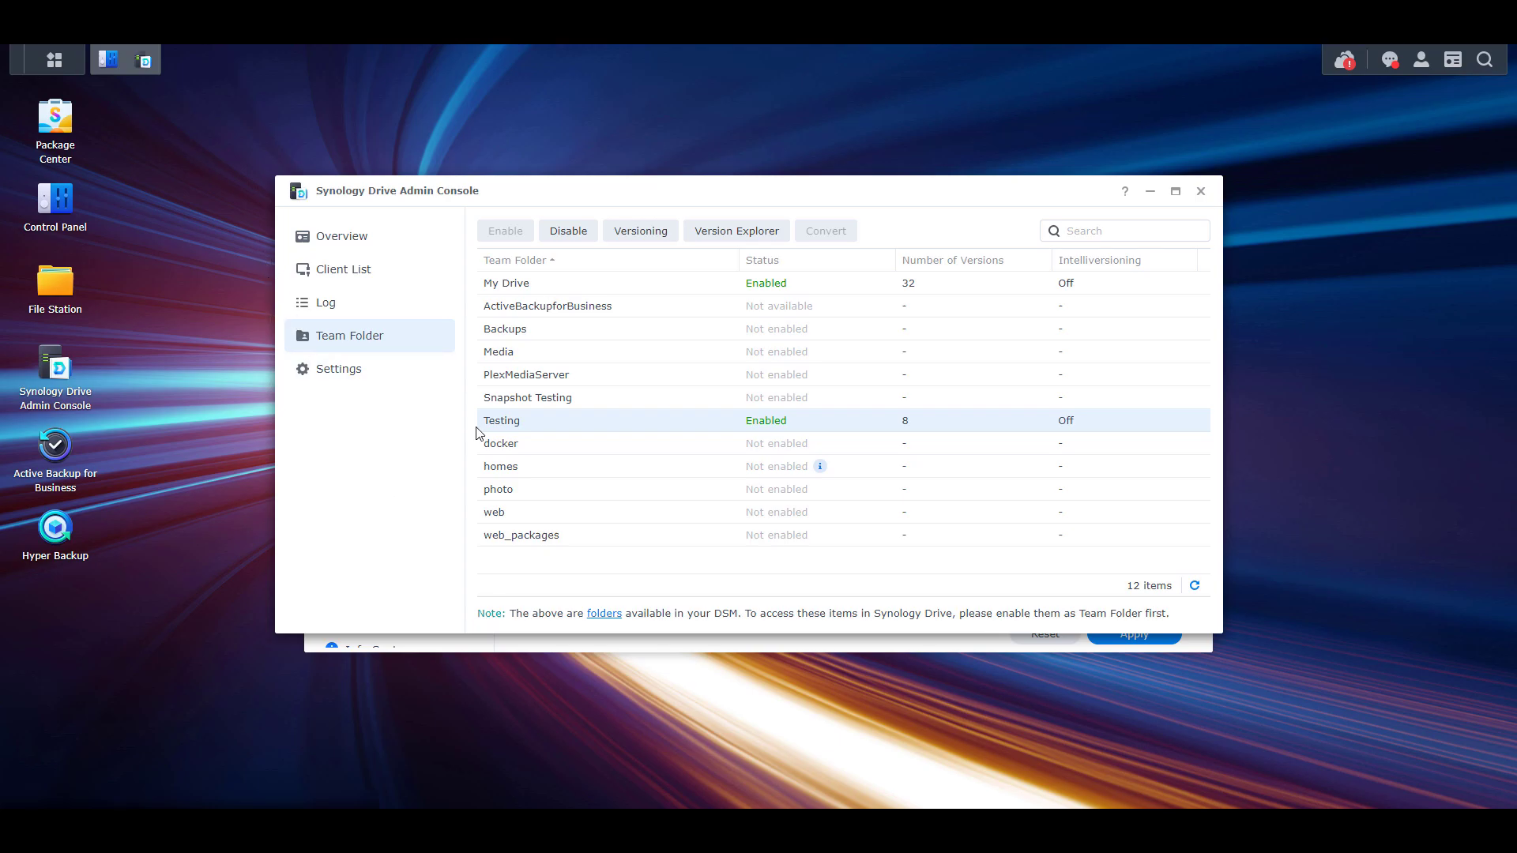
{"action": "left_click", "coordinate": [537, 491]}
{"action": "left_click", "coordinate": [526, 356]}
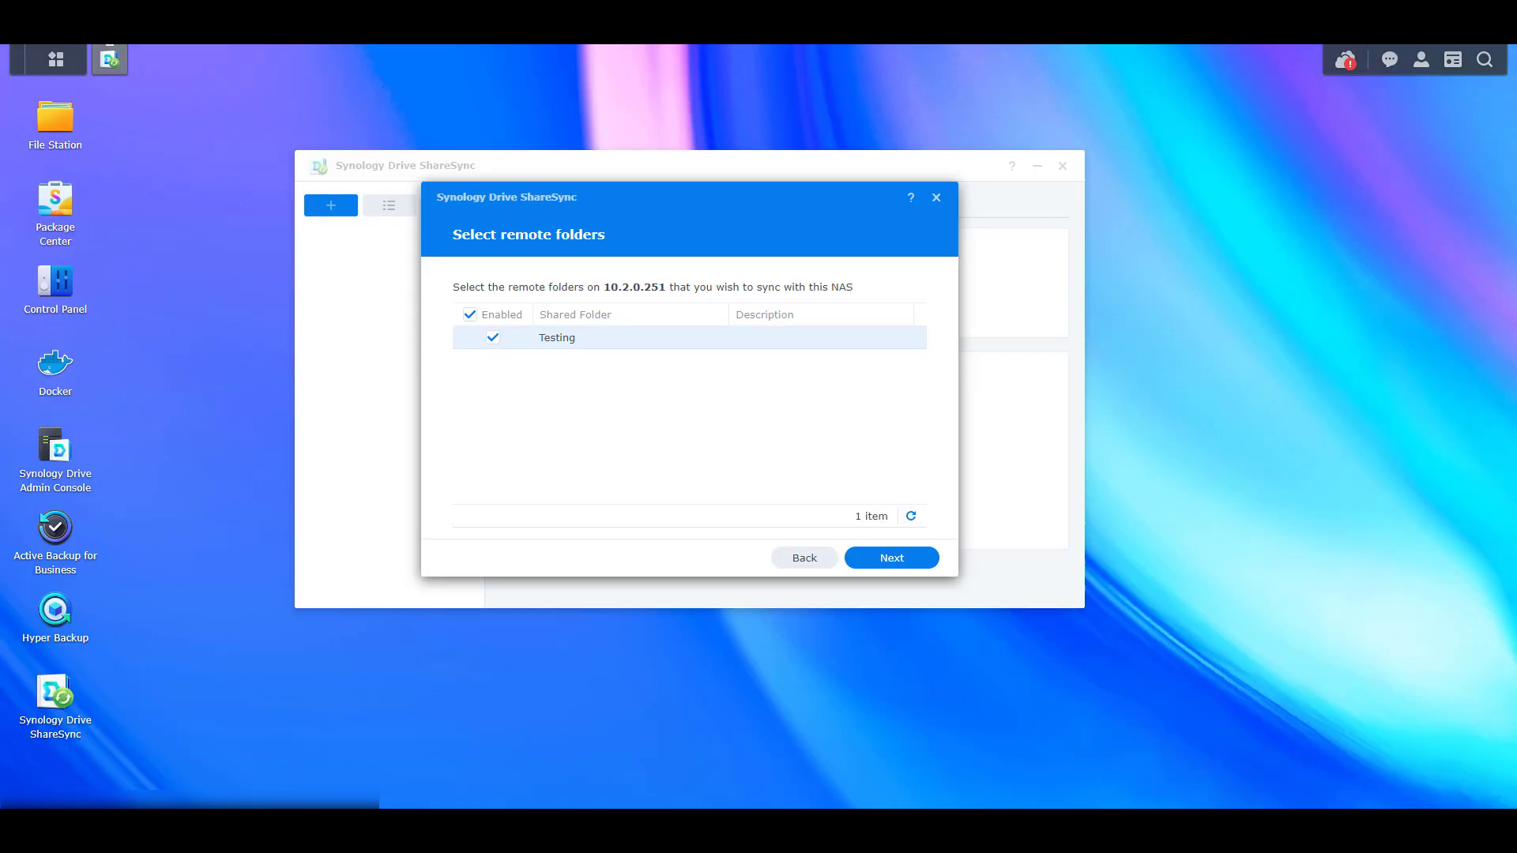
- With Testing checked, advance to the review listing Testing to Testing with Two-way sync
{"action": "left_click", "coordinate": [923, 555]}
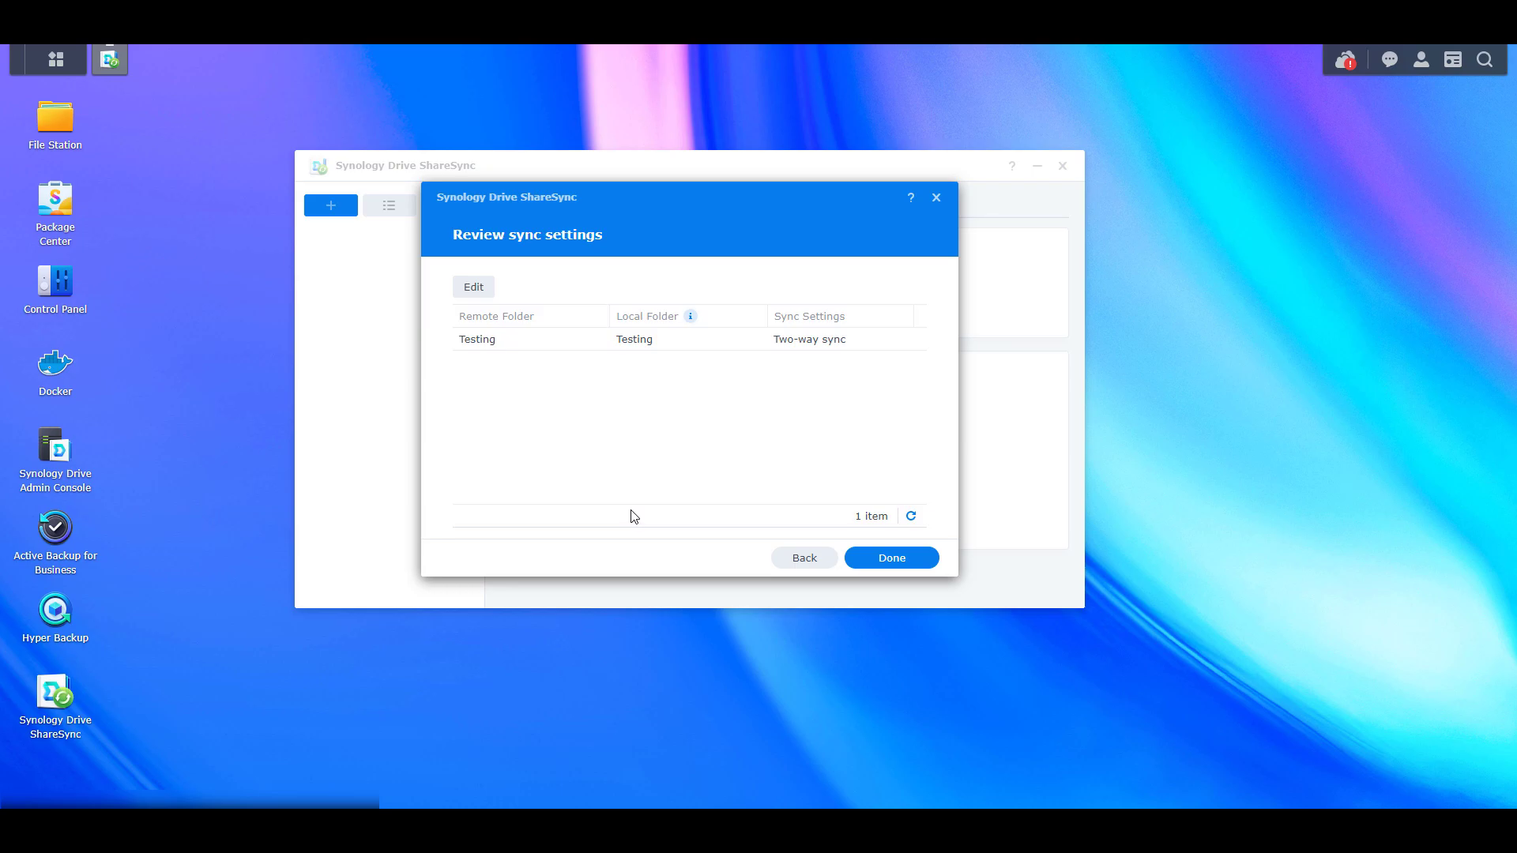
- Select the Testing sync pair and open its Edit Shared Folder Testing dialog
{"action": "left_click", "coordinate": [533, 346]}
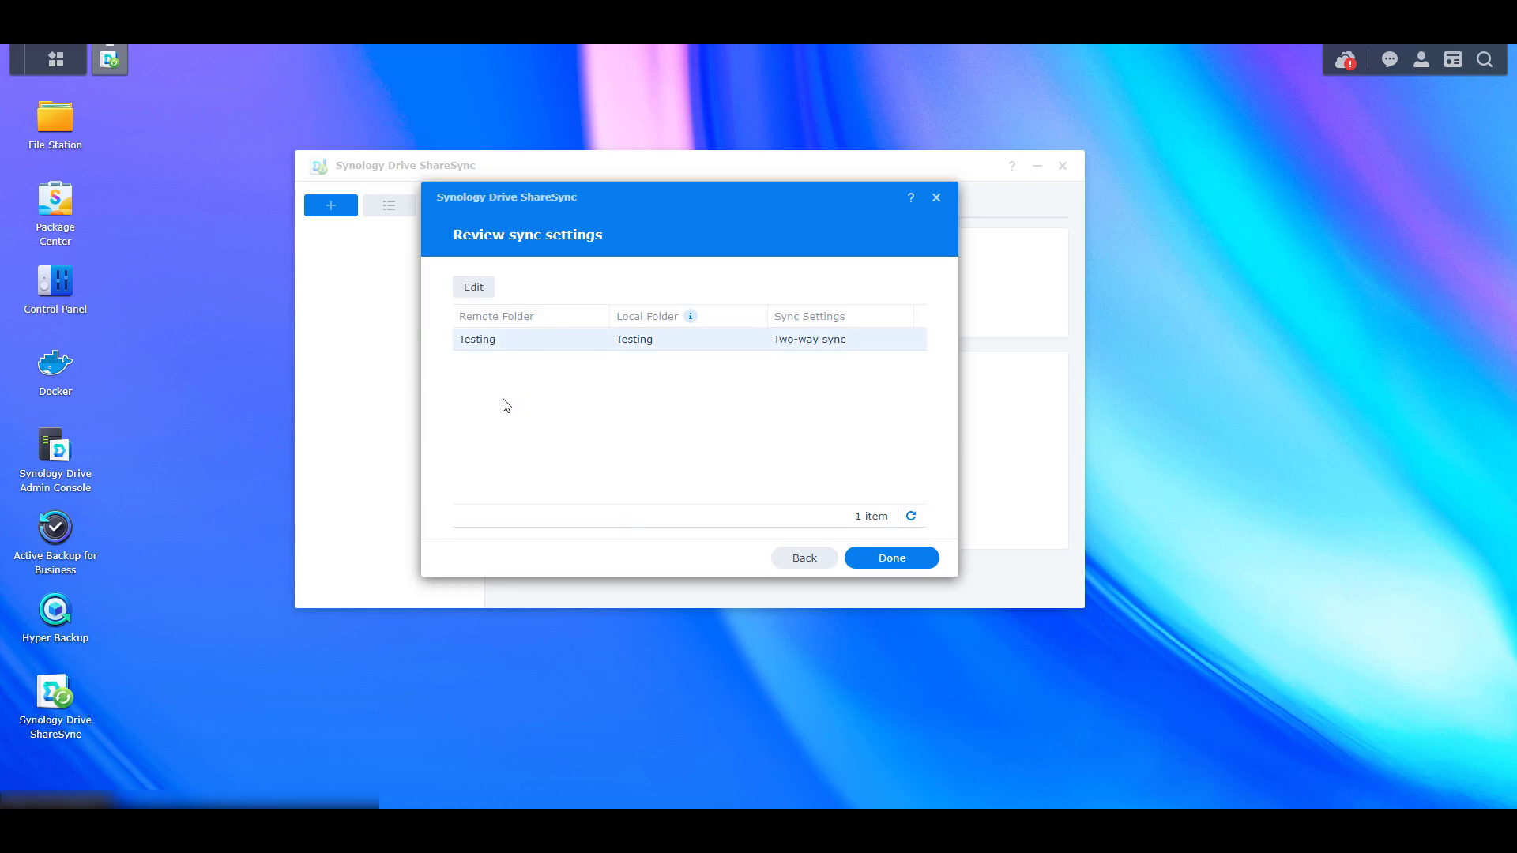
{"action": "left_click", "coordinate": [474, 289]}
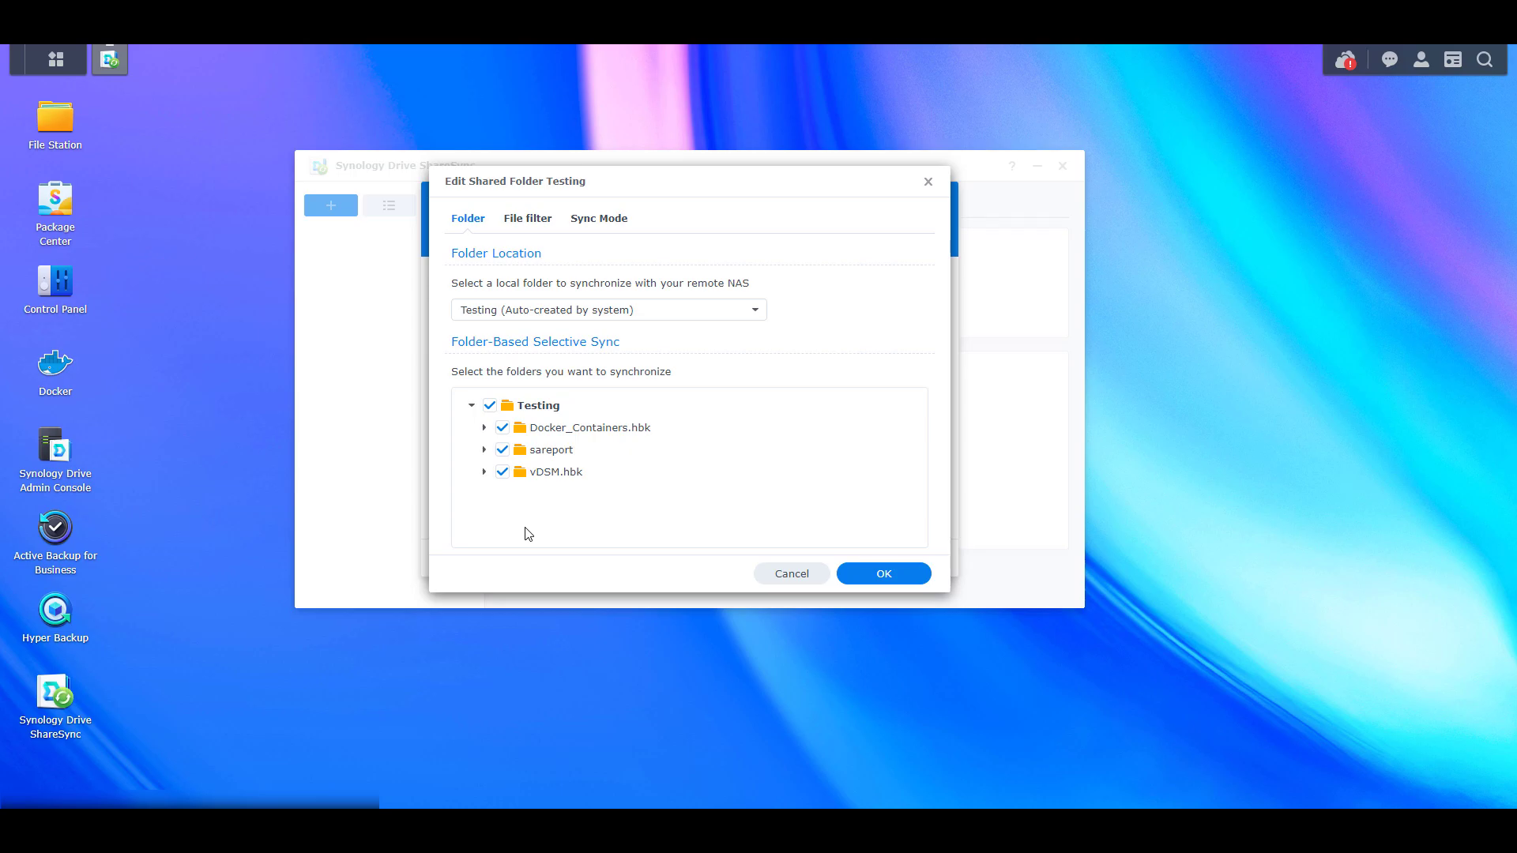
- Uncheck and recheck vDSM.hbk and sareport so all three Testing subfolders stay included, then view the file filter
{"action": "left_click", "coordinate": [502, 473]}
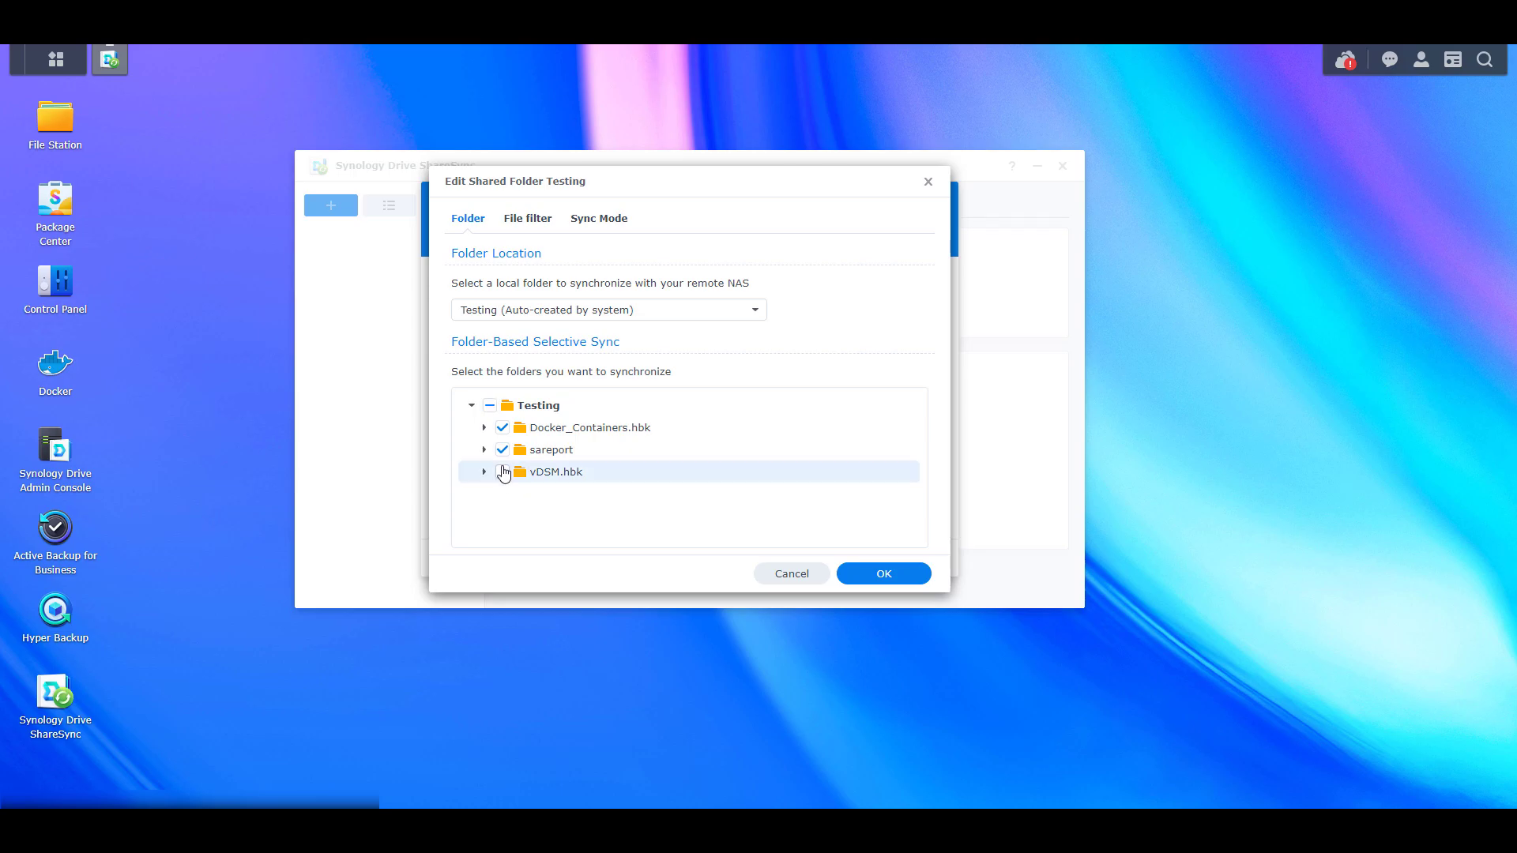
{"action": "left_click", "coordinate": [503, 451]}
{"action": "left_click", "coordinate": [504, 472]}
{"action": "left_click", "coordinate": [503, 450]}
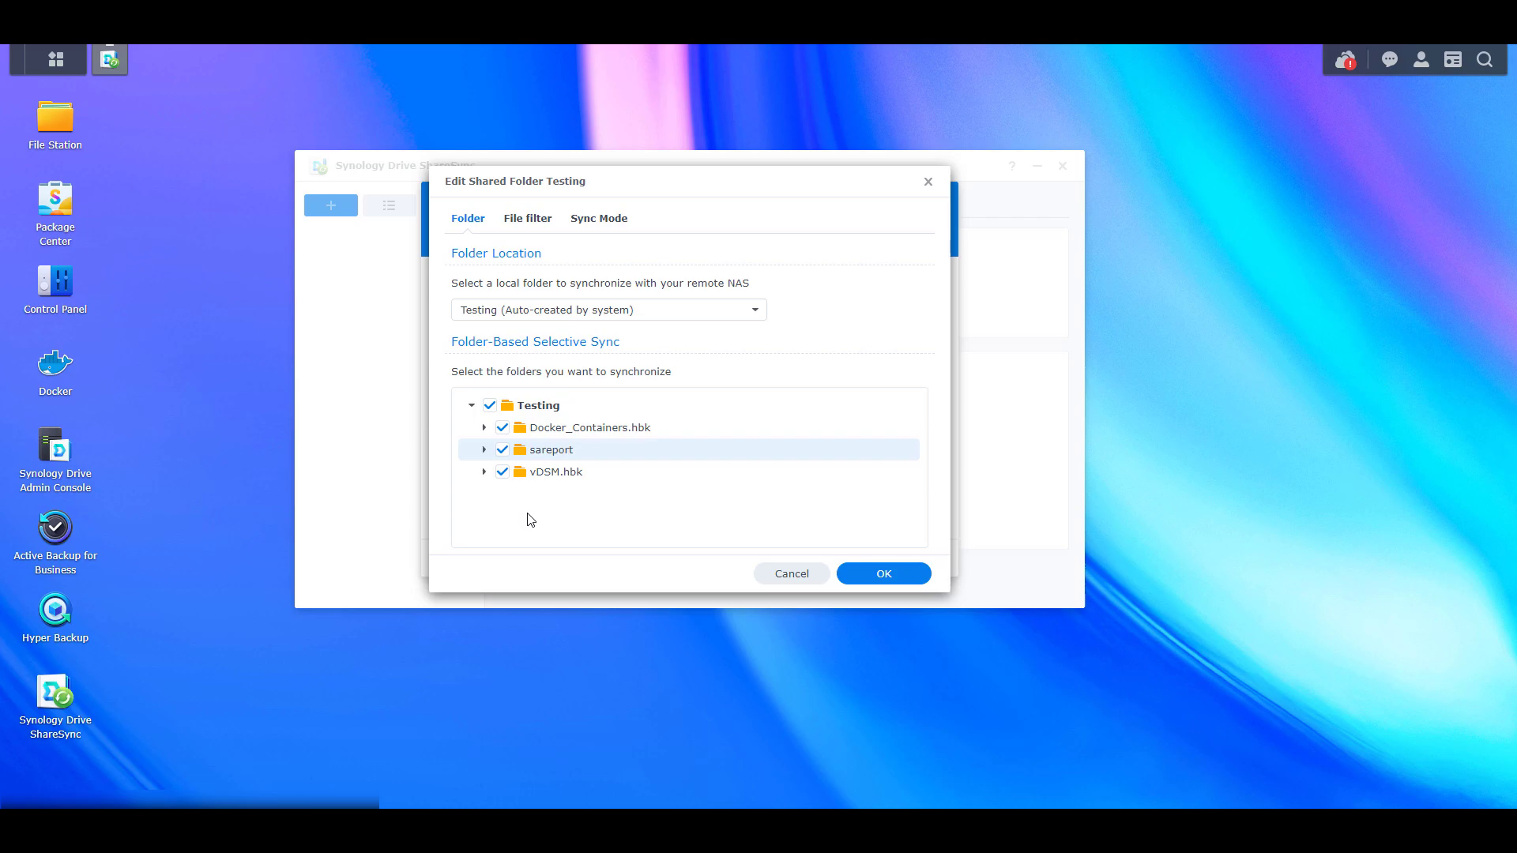
{"action": "left_click", "coordinate": [528, 221]}
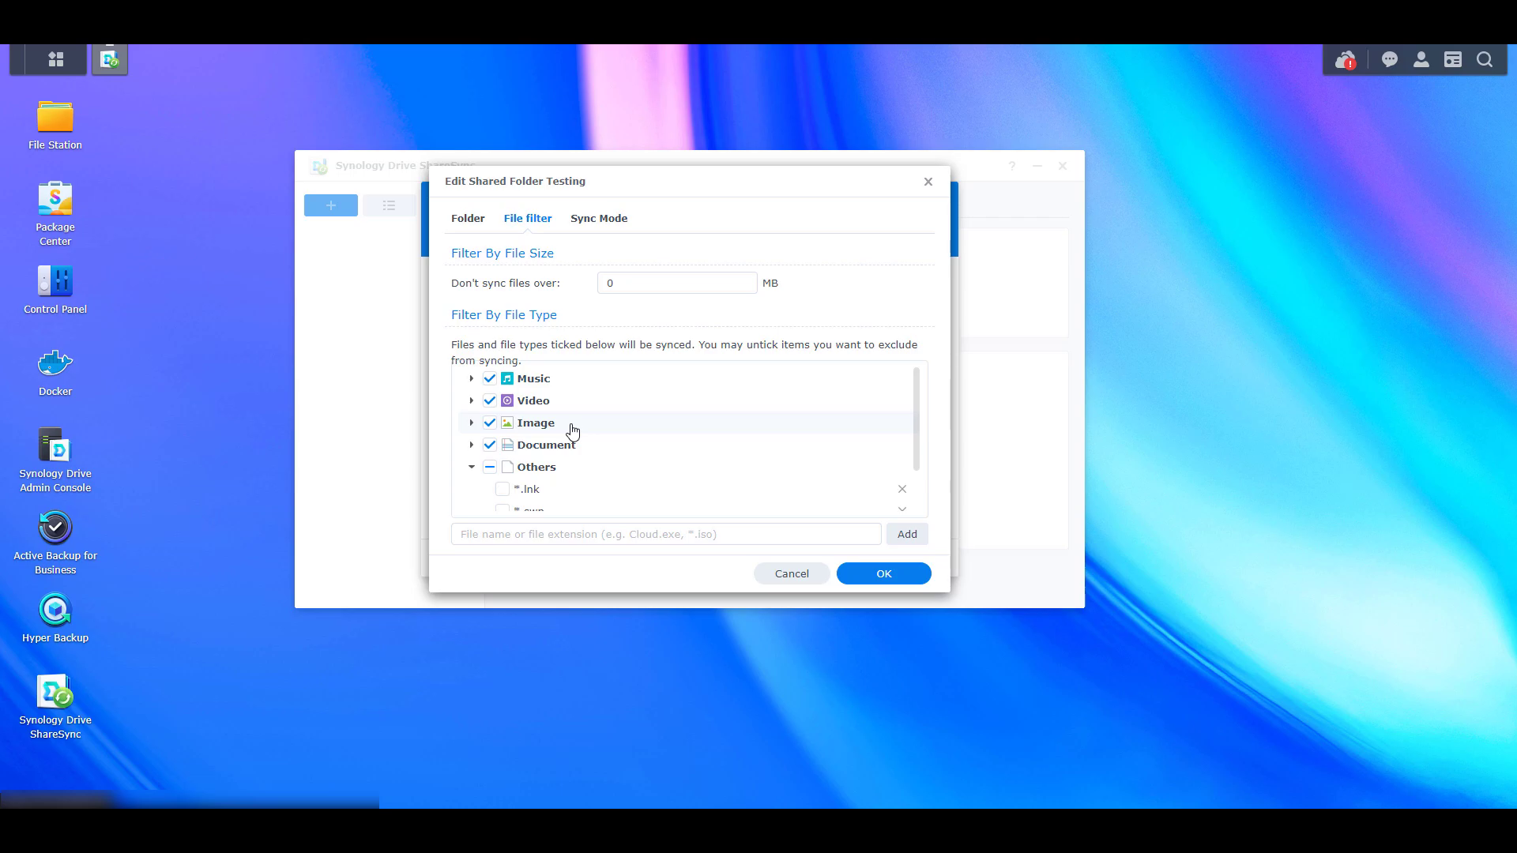
- Review the 0 MB size limit and Music, Video, Image, Document type filters, then view Sync Mode
{"action": "left_click", "coordinate": [477, 429]}
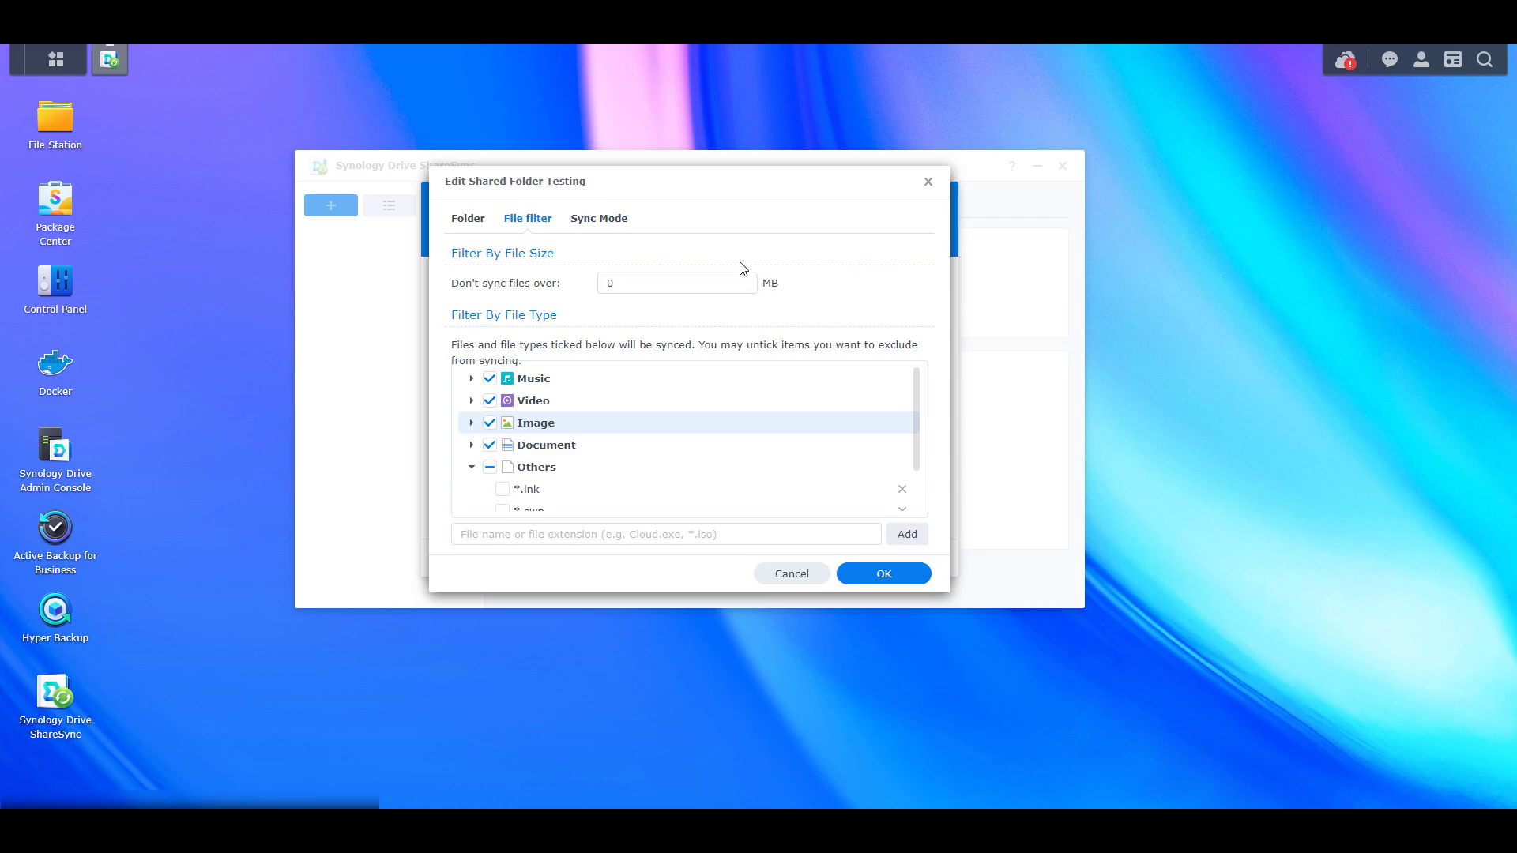
{"action": "left_click", "coordinate": [607, 220]}
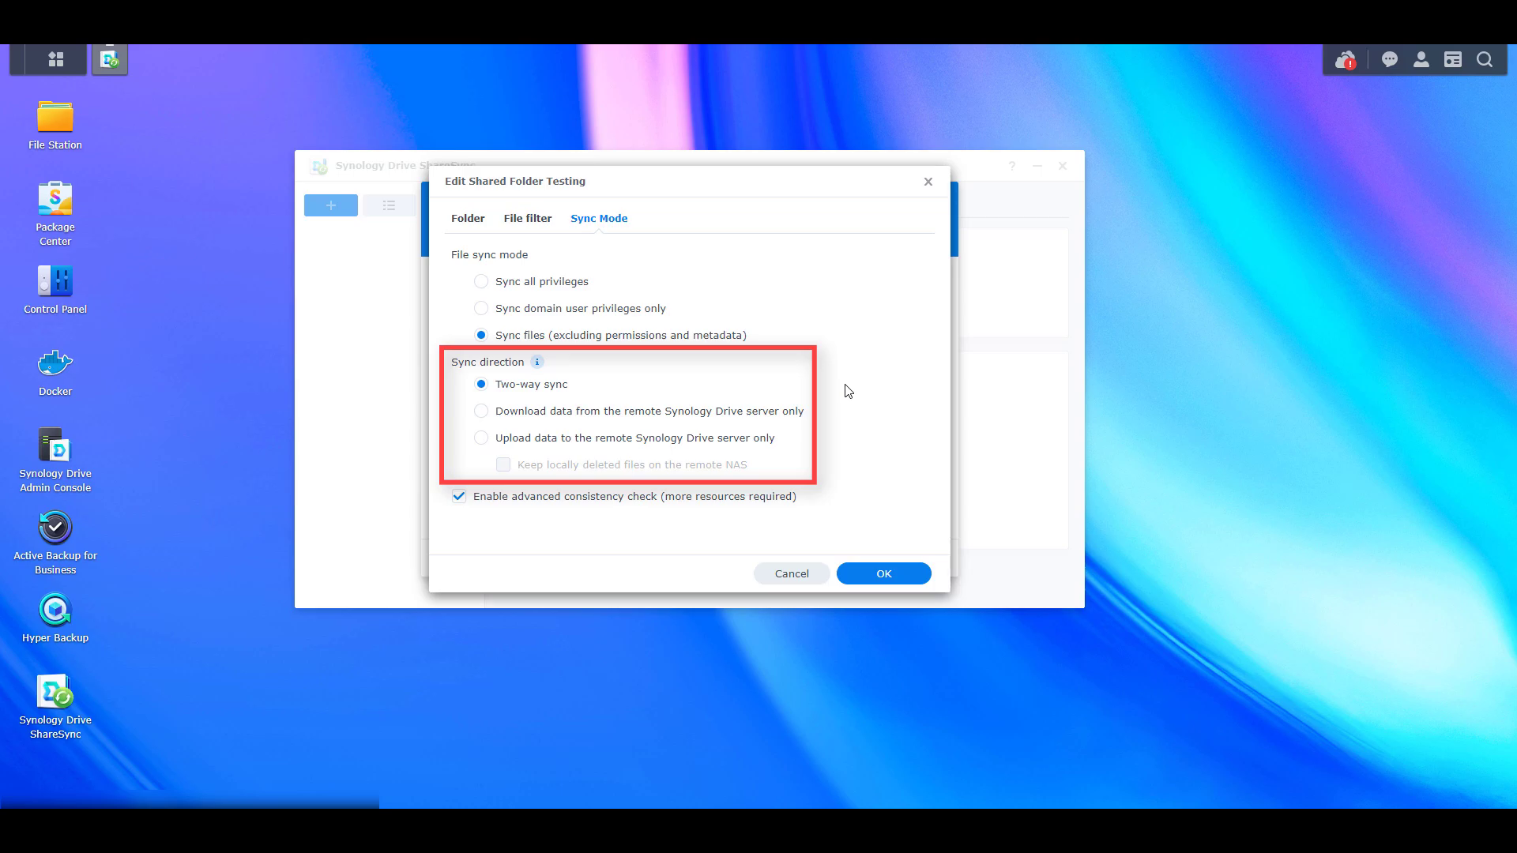
- Try Download only and Upload only, then keep Two-way sync and confirm the Testing settings
{"action": "left_click", "coordinate": [769, 418]}
{"action": "left_click", "coordinate": [741, 439]}
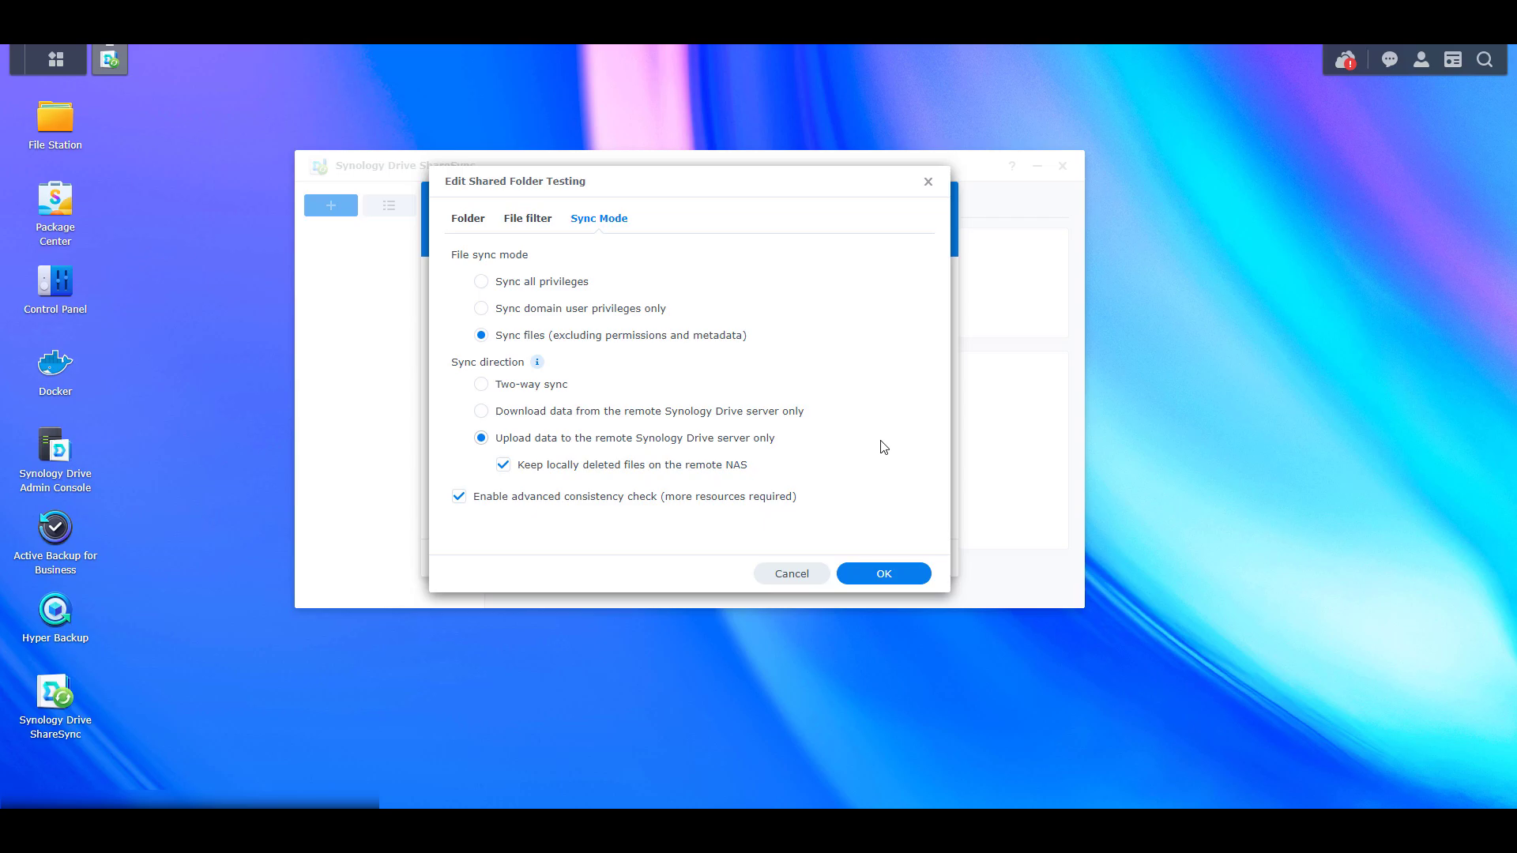
{"action": "left_click", "coordinate": [561, 386]}
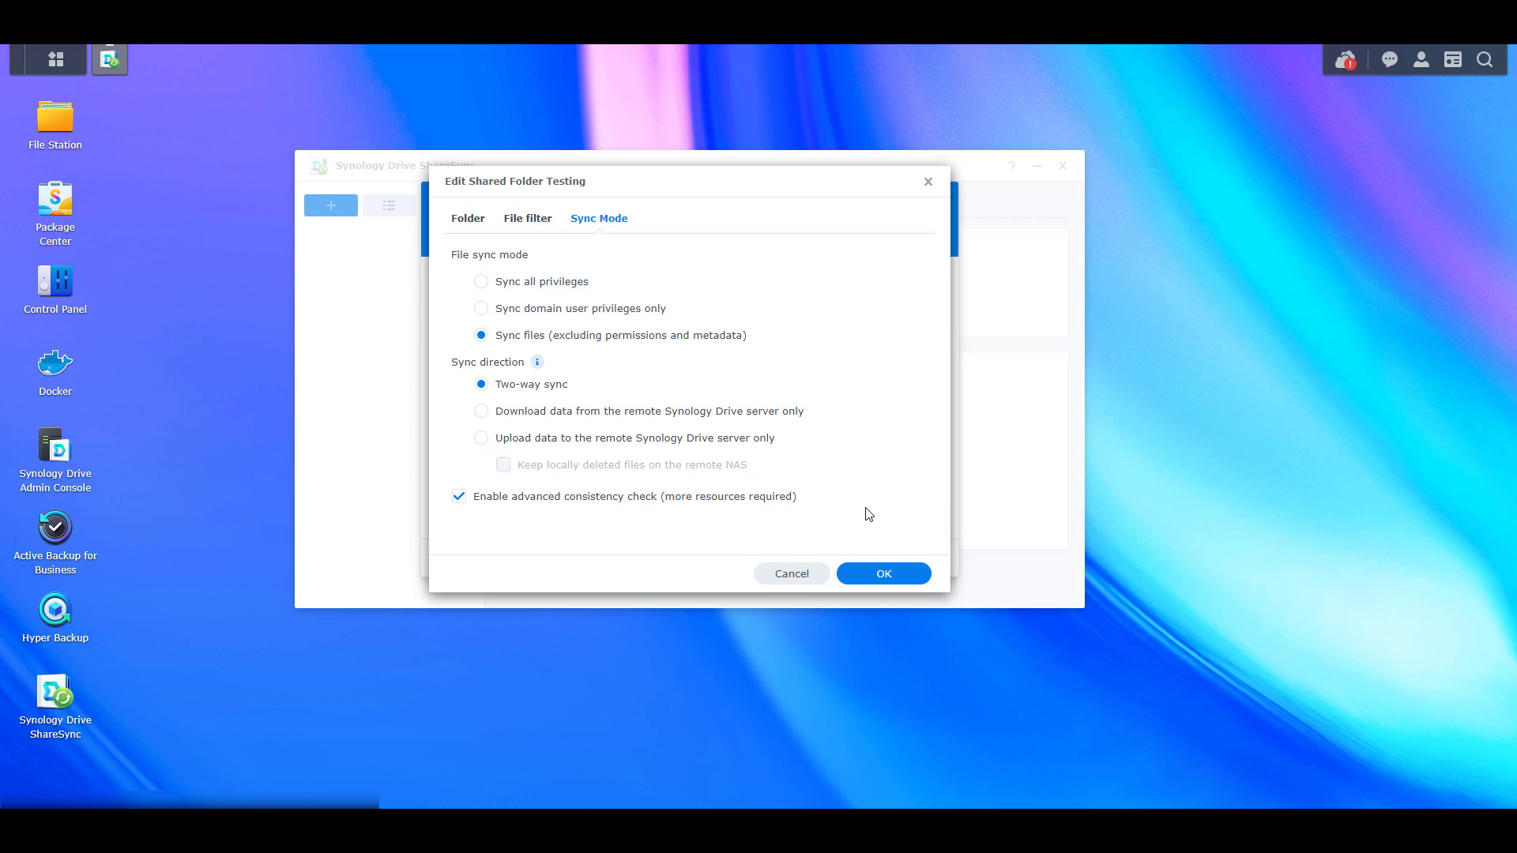
{"action": "left_click", "coordinate": [885, 574]}
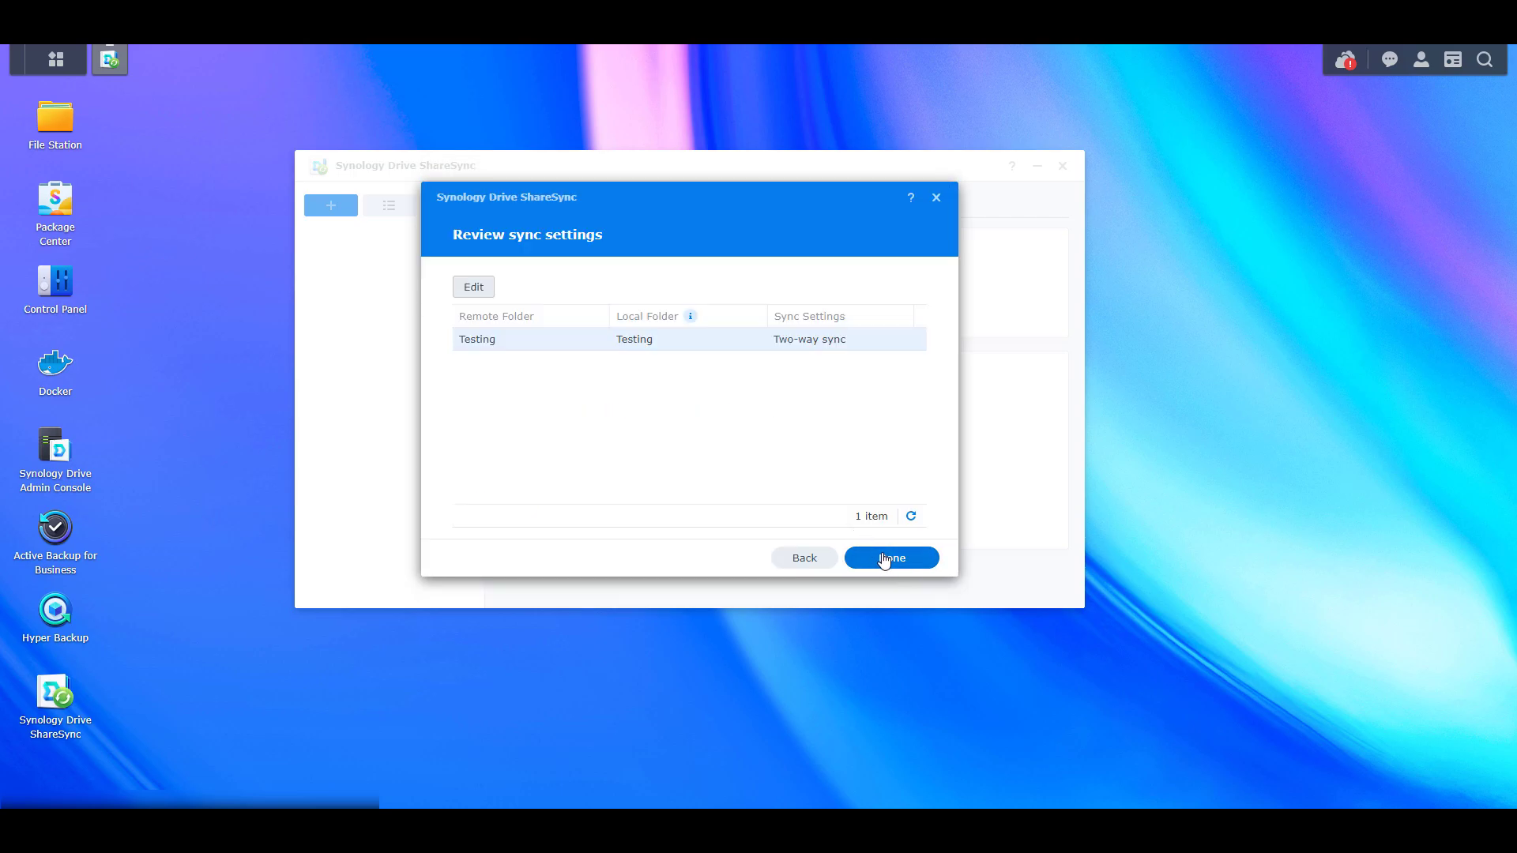
- Complete the wizard so Testing starts syncing 149 files with 10.2.0.251
{"action": "left_click", "coordinate": [884, 558]}
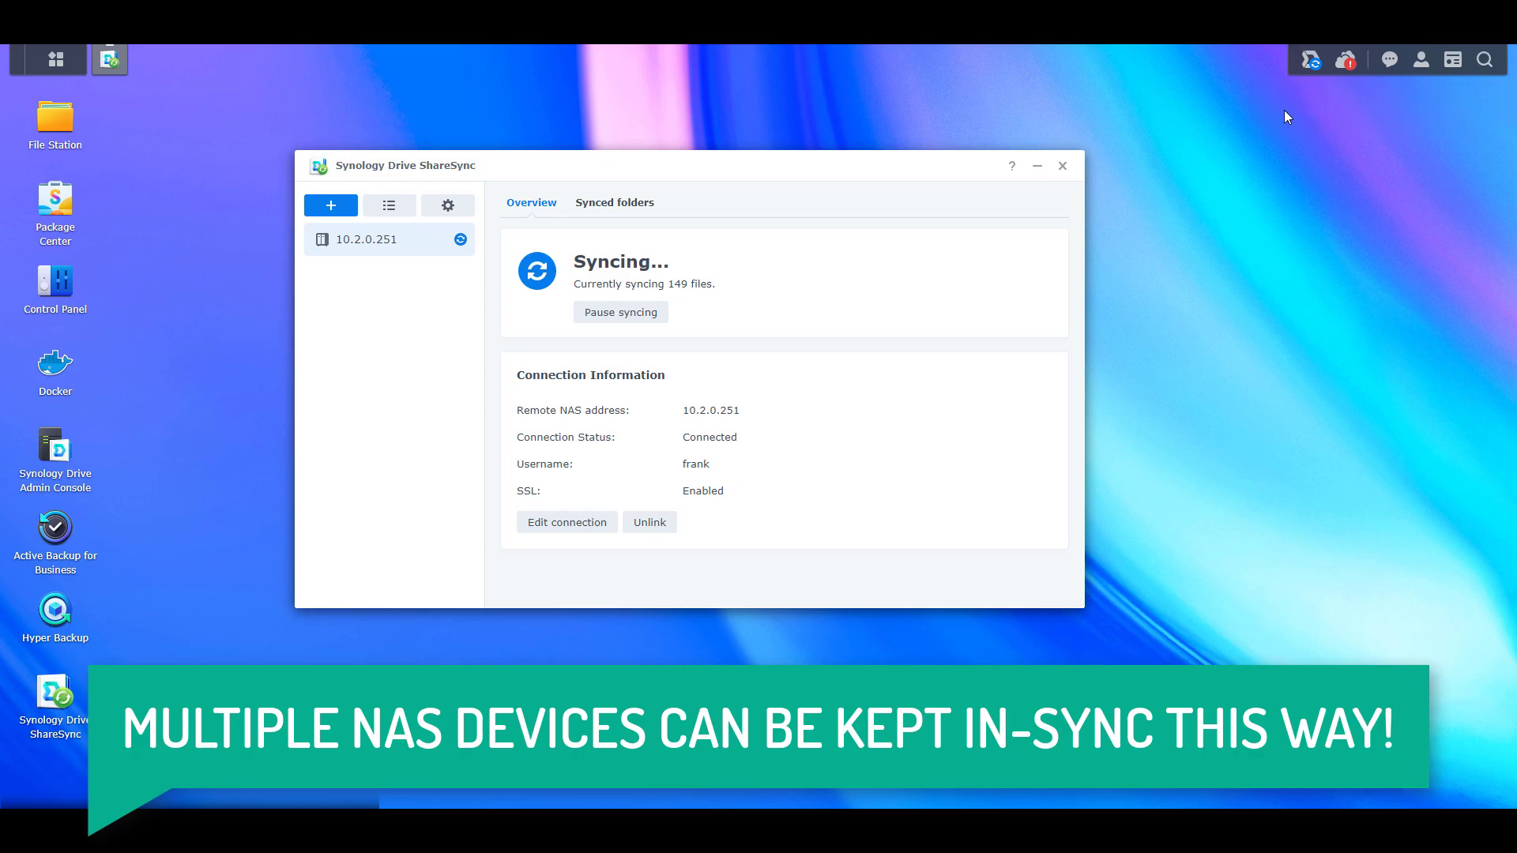
{"action": "left_click", "coordinate": [1310, 64]}
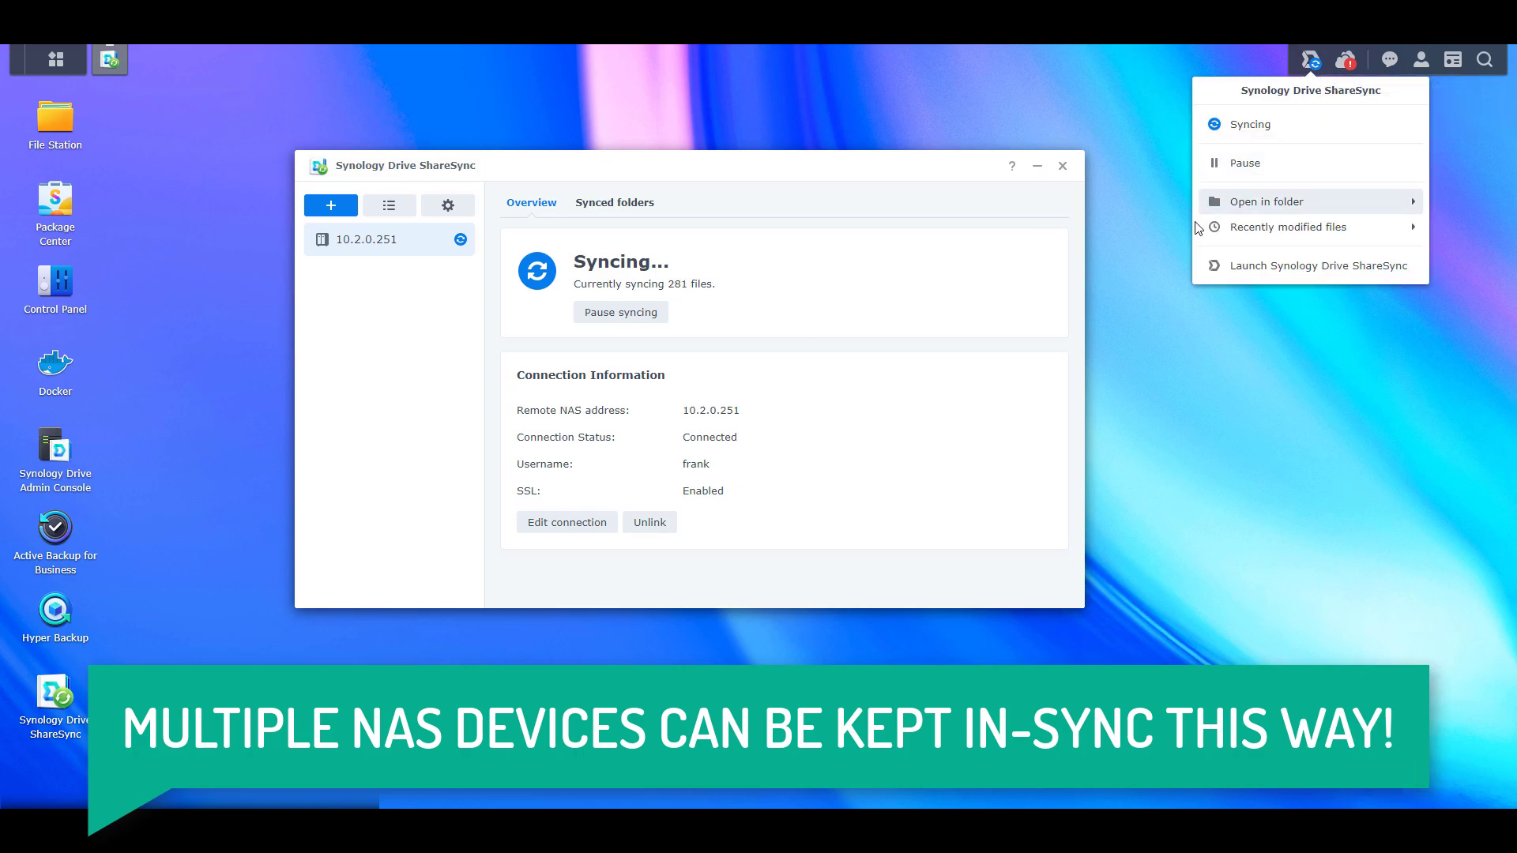
{"action": "left_click", "coordinate": [1270, 390]}
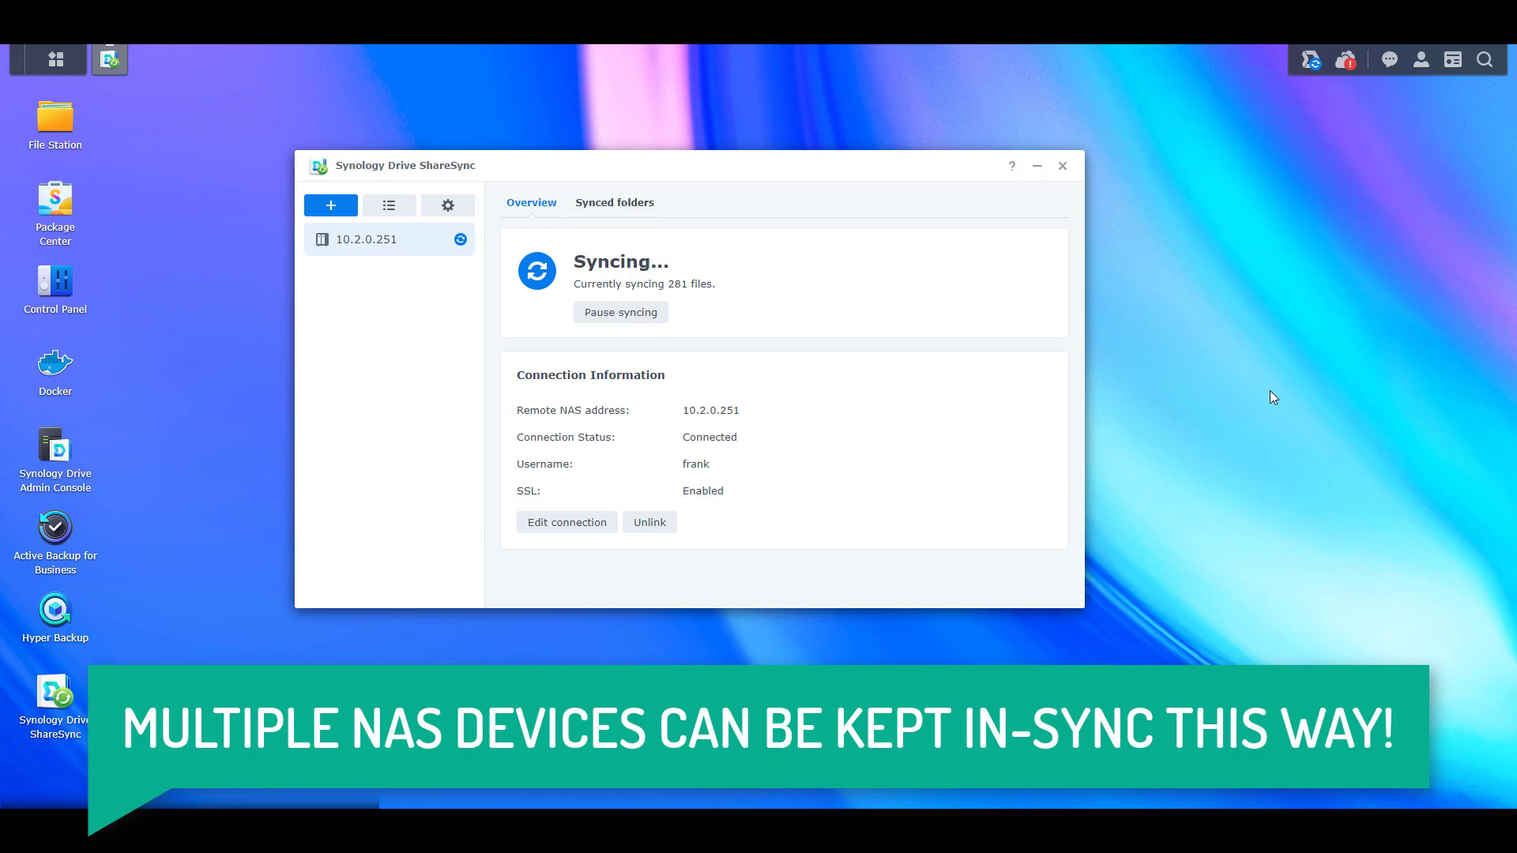